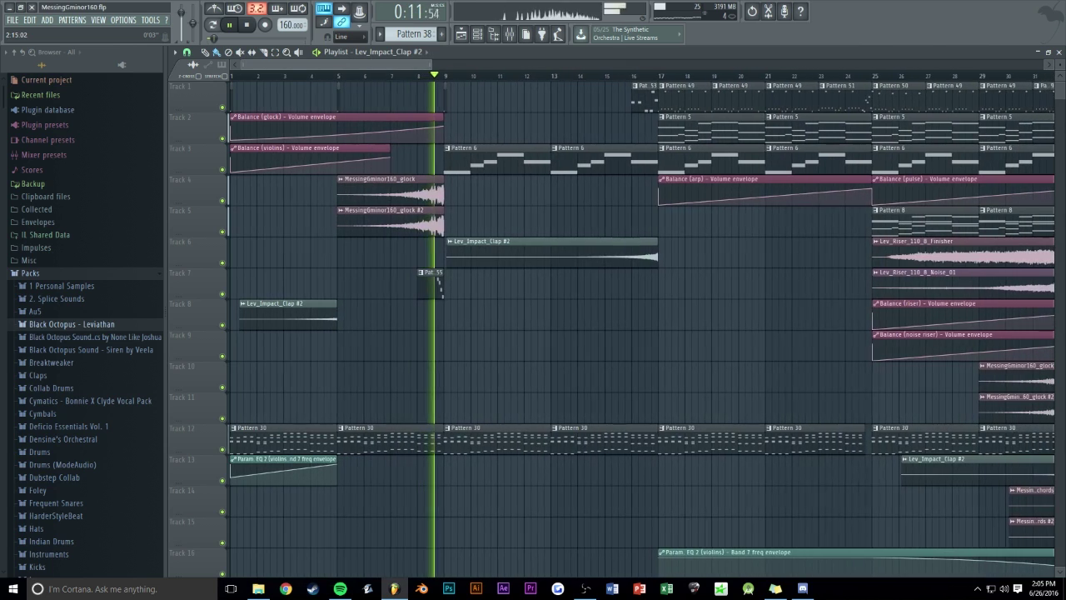
# - Restart playback of the song and look over the opening section's arrangement in the playlist
pyautogui.scroll(-6, 428, 202)
pyautogui.scroll(6, 357, 209)
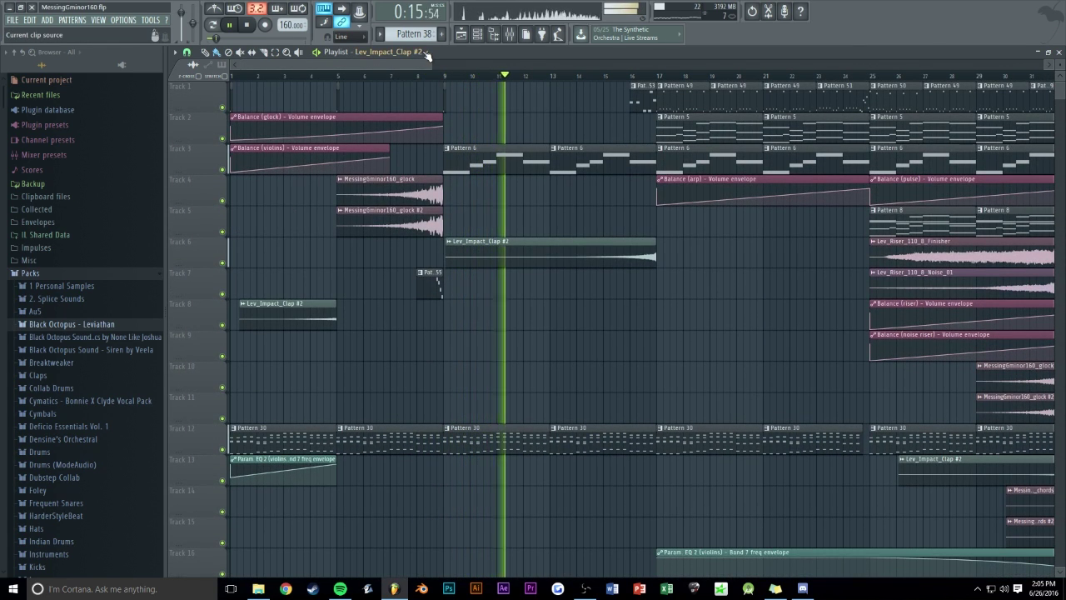
pyautogui.press('space')
pyautogui.press('space')
pyautogui.scroll(-4, 353, 68)
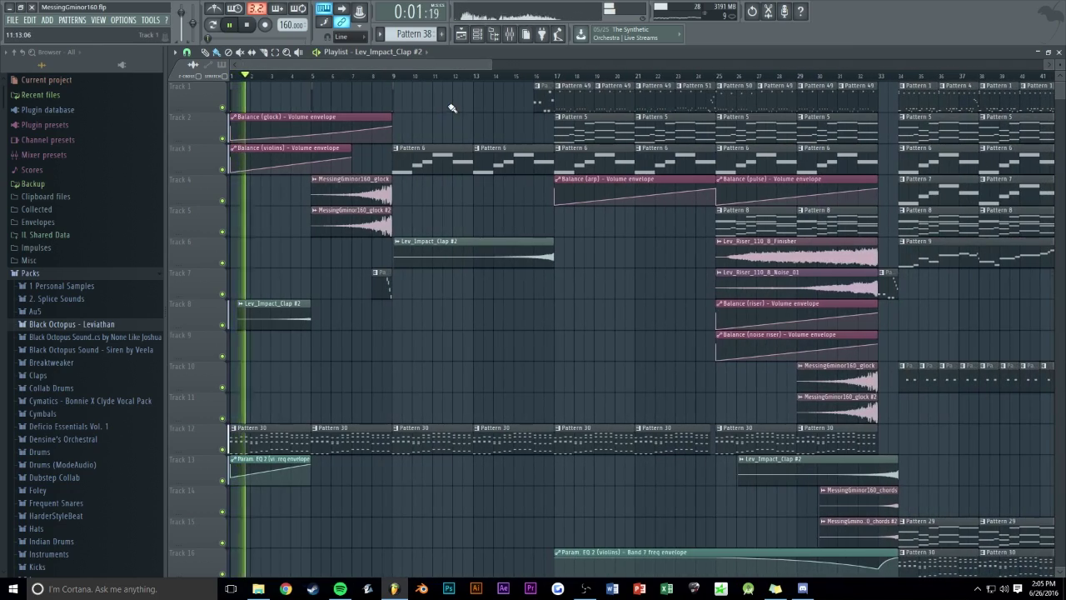
pyautogui.scroll(-4, 436, 62)
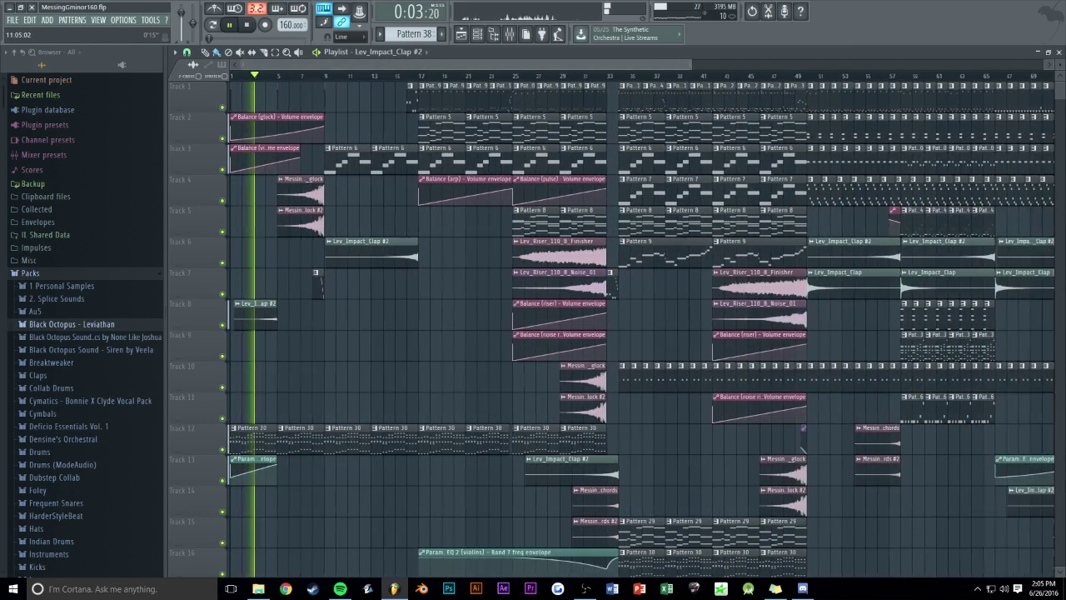
pyautogui.scroll(-1, 434, 61)
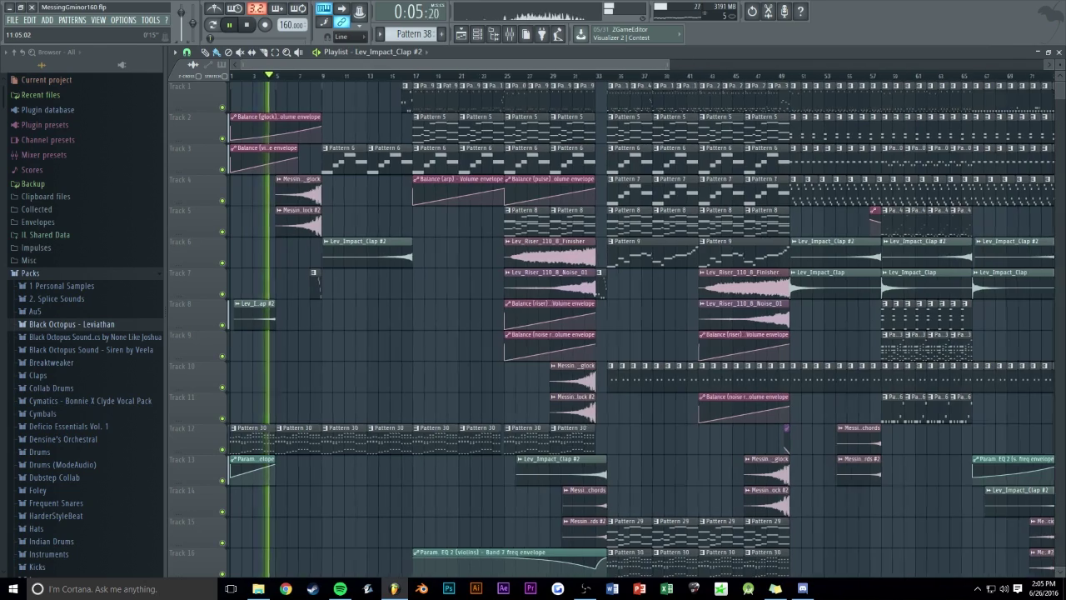
pyautogui.scroll(2, 402, 109)
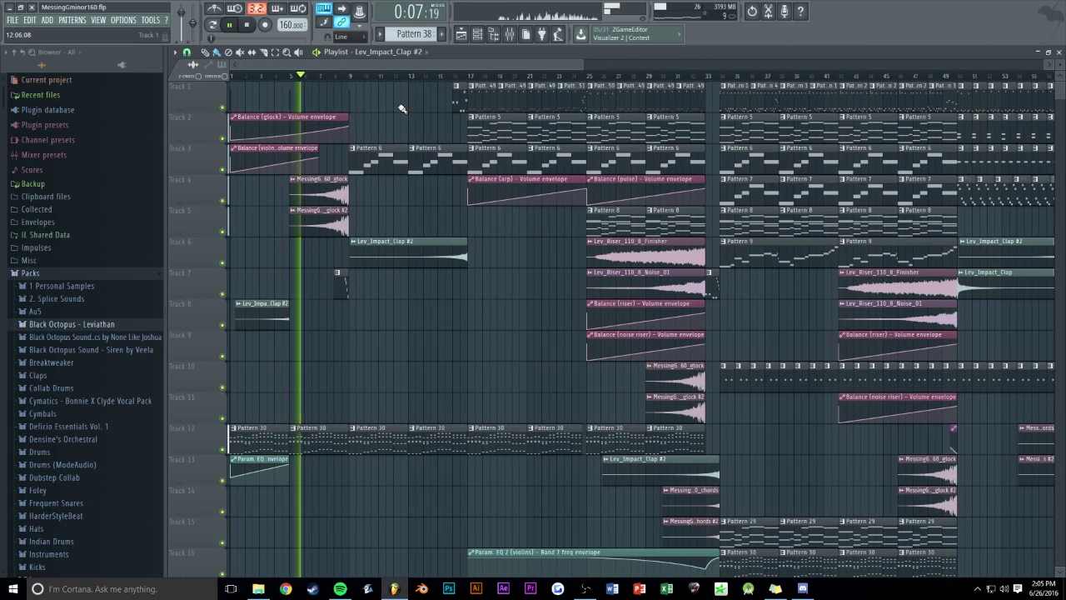
# - Add another Lev_Impact_Clap #2 clip on Track 8 ending at bar 9, and extend its start back to bar 5
pyautogui.scroll(10, 464, 306)
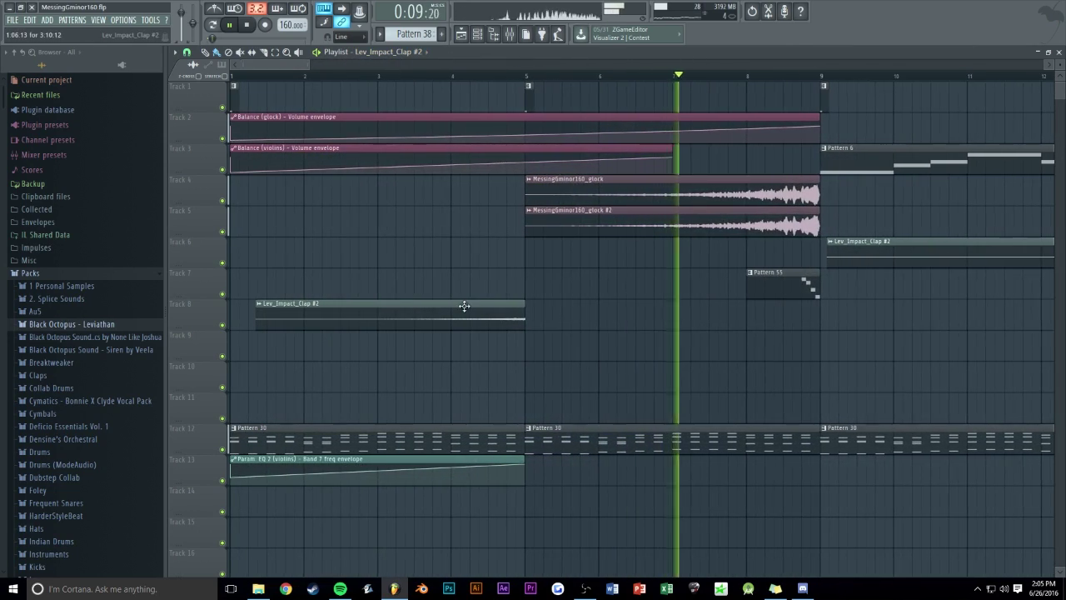
pyautogui.click(551, 315)
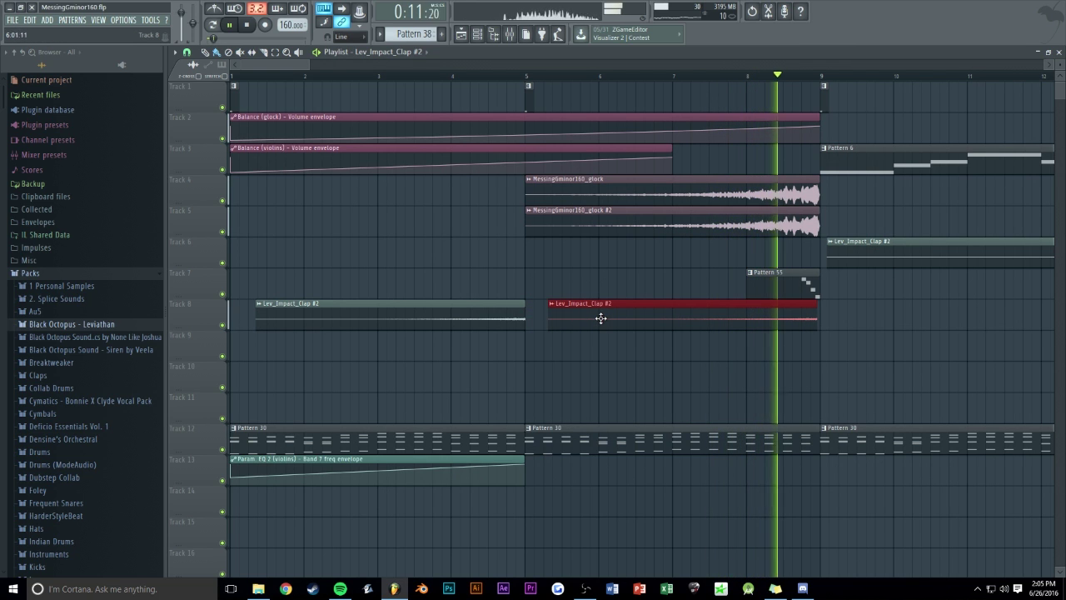
pyautogui.press('space')
pyautogui.scroll(2, 529, 97)
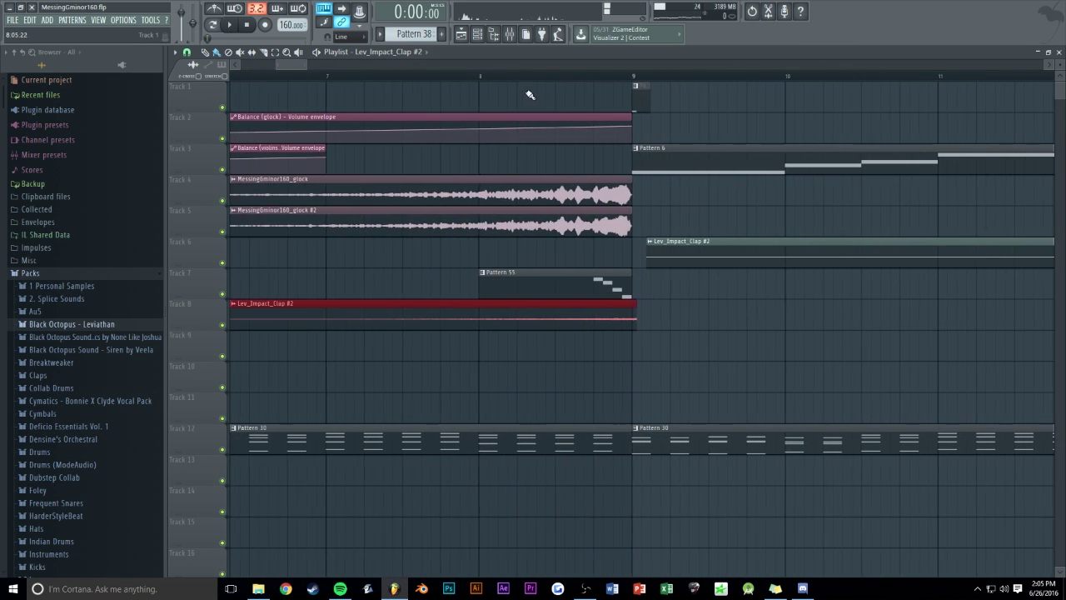
pyautogui.press('space')
pyautogui.scroll(-2, 629, 73)
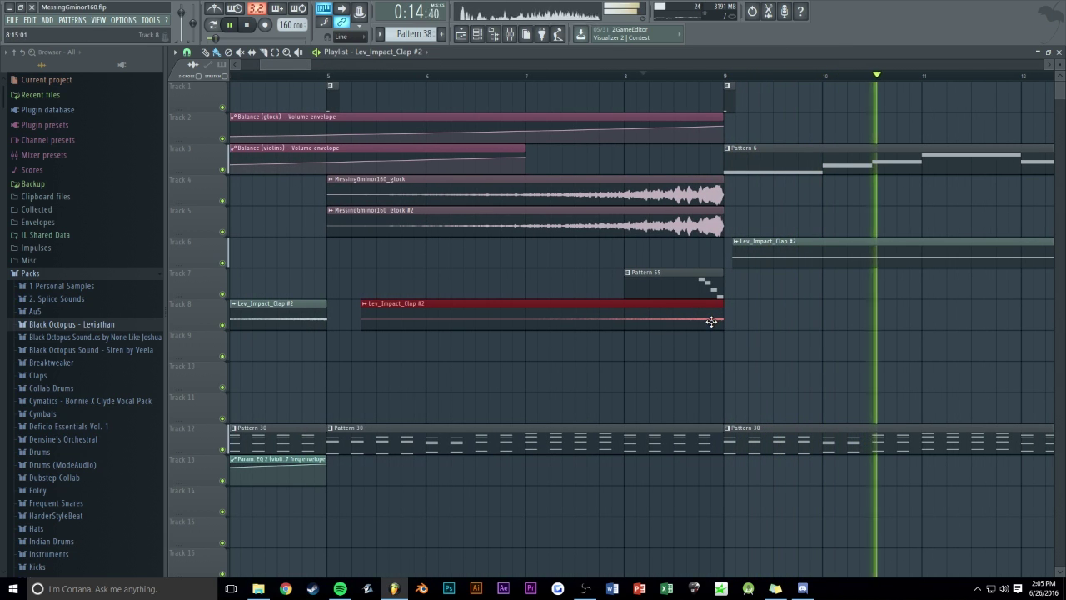
pyautogui.moveTo(362, 322); pyautogui.dragTo(329, 308)
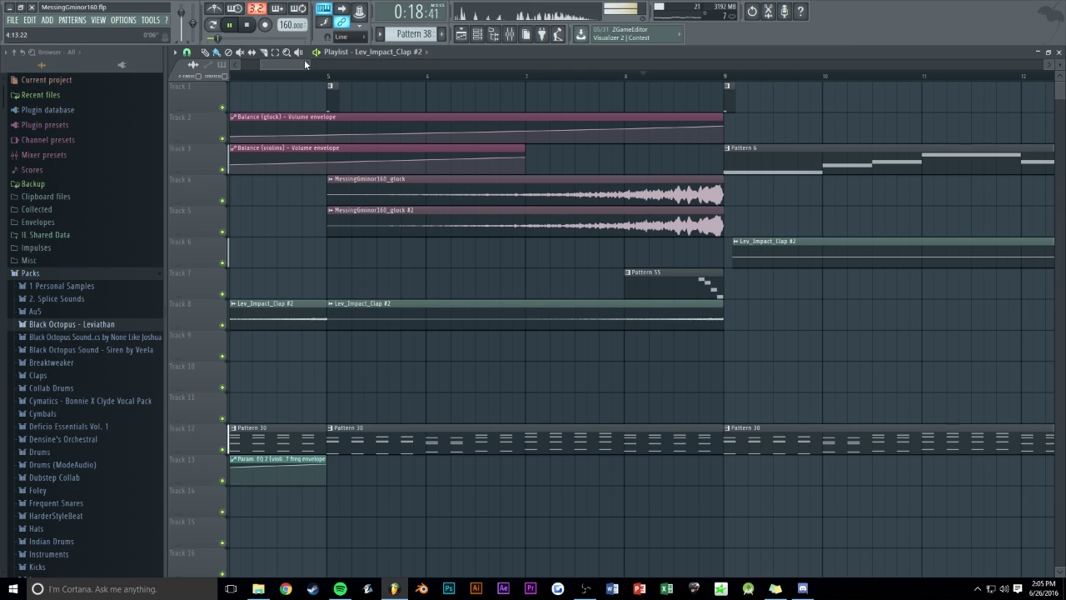
# - Open Maximus on the mixer's Master track and fine-tune its low-band crossover frequency
pyautogui.scroll(-5, 305, 65)
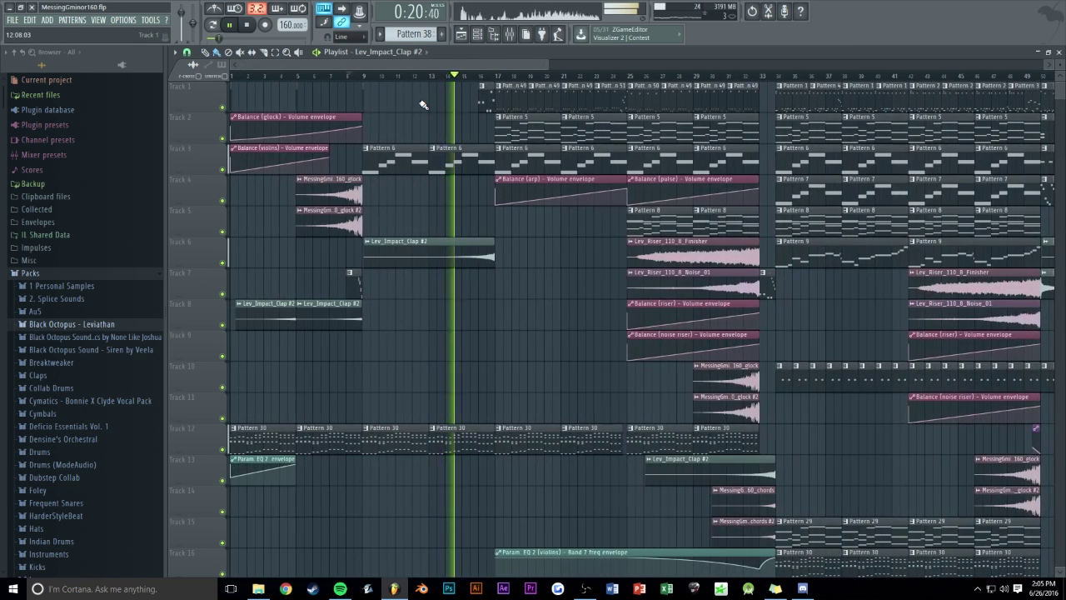
pyautogui.scroll(-5, 424, 105)
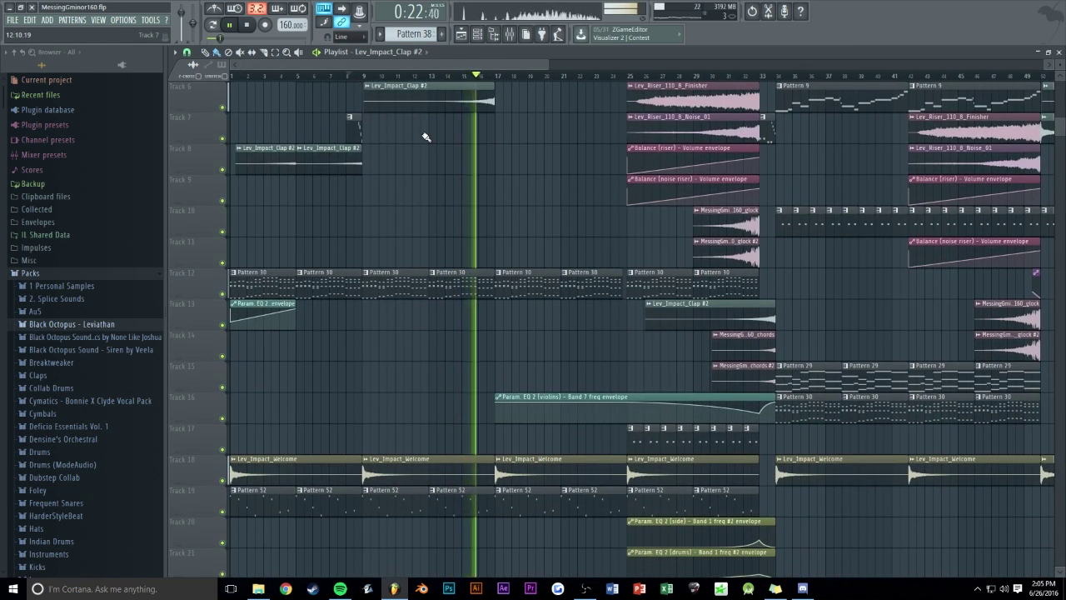
pyautogui.scroll(5, 428, 132)
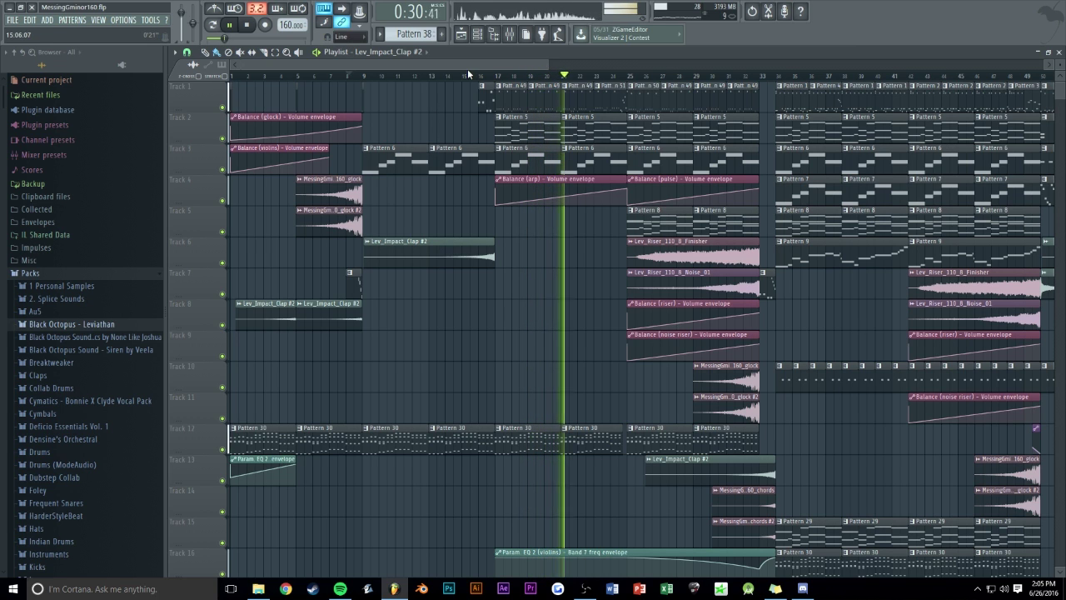
pyautogui.scroll(2, 468, 65)
pyautogui.press('F9')
pyautogui.click(182, 257)
pyautogui.click(966, 252)
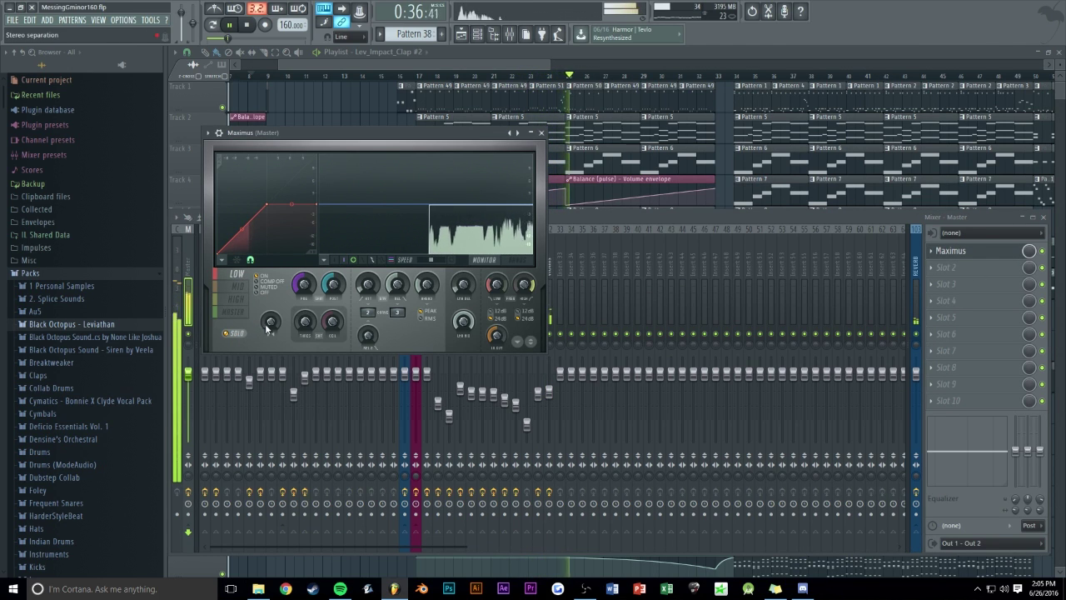
pyautogui.moveTo(496, 289); pyautogui.dragTo(497, 287)
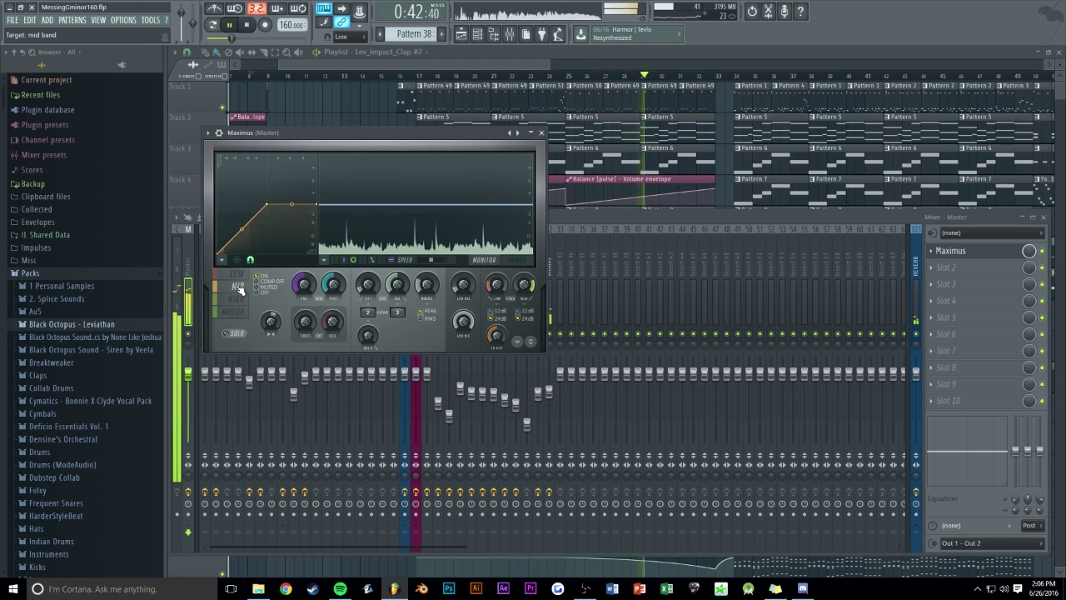
pyautogui.moveTo(506, 285); pyautogui.dragTo(506, 283)
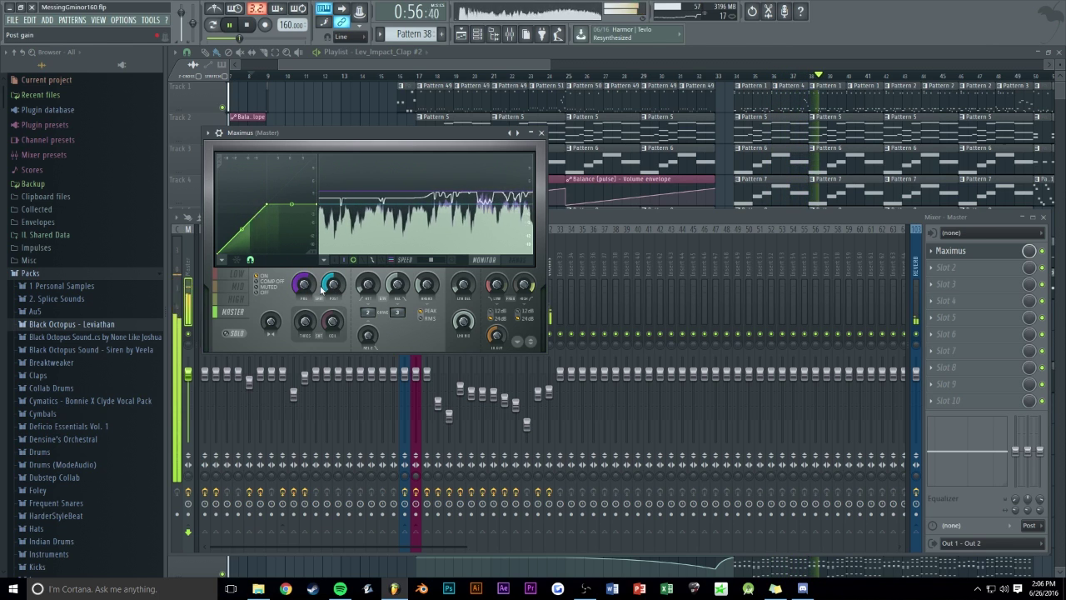
# - Compare the Low and Master bands in Maximus, switching the Master band's compression off and back on
pyautogui.click(237, 275)
pyautogui.click(235, 313)
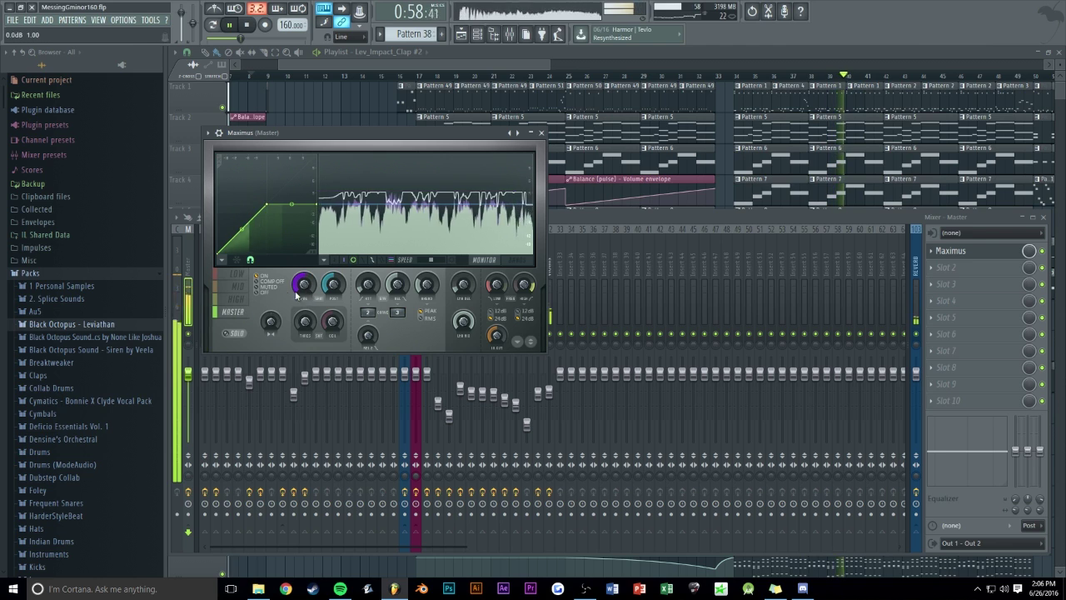
pyautogui.click(237, 275)
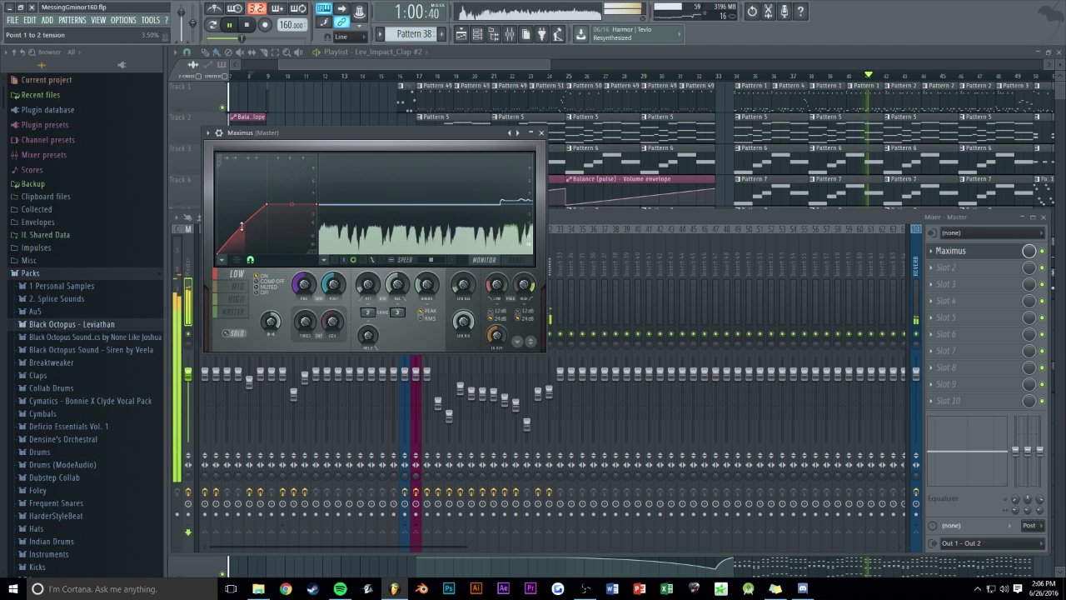
pyautogui.click(249, 257)
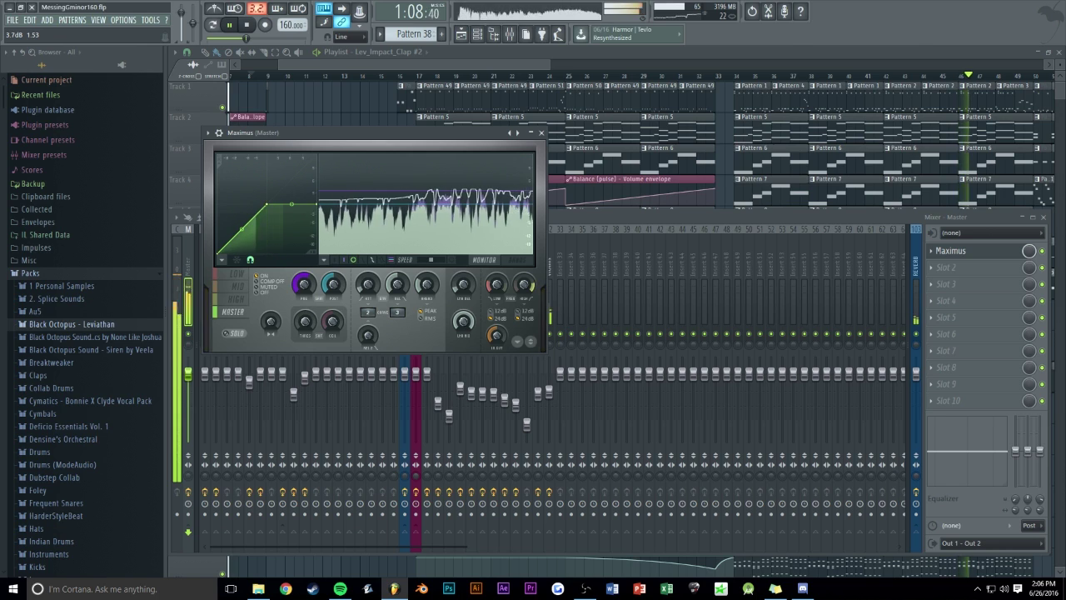
pyautogui.click(268, 282)
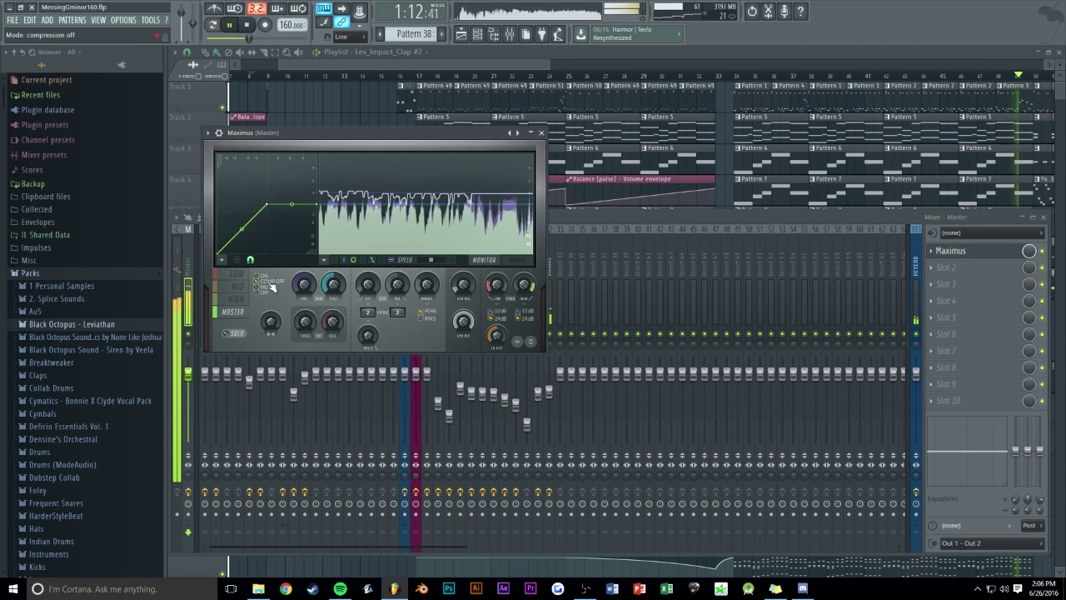
pyautogui.click(265, 277)
# - Start playback from bar 48 in the playlist and return to Maximus on the Master track
pyautogui.press('F5')
pyautogui.scroll(3, 1003, 76)
pyautogui.click(408, 75)
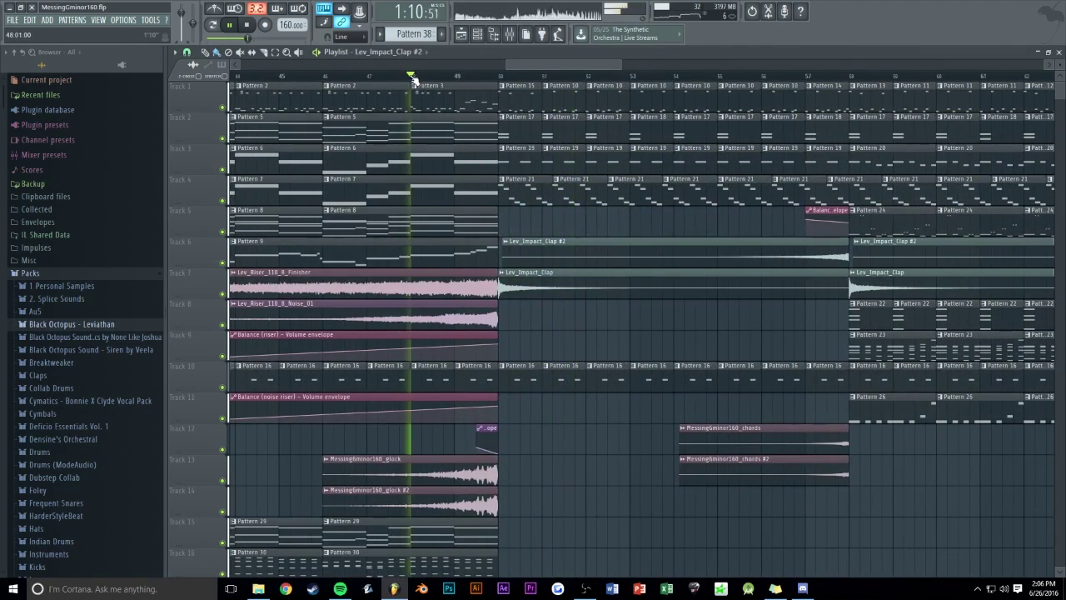
pyautogui.click(509, 40)
pyautogui.click(956, 251)
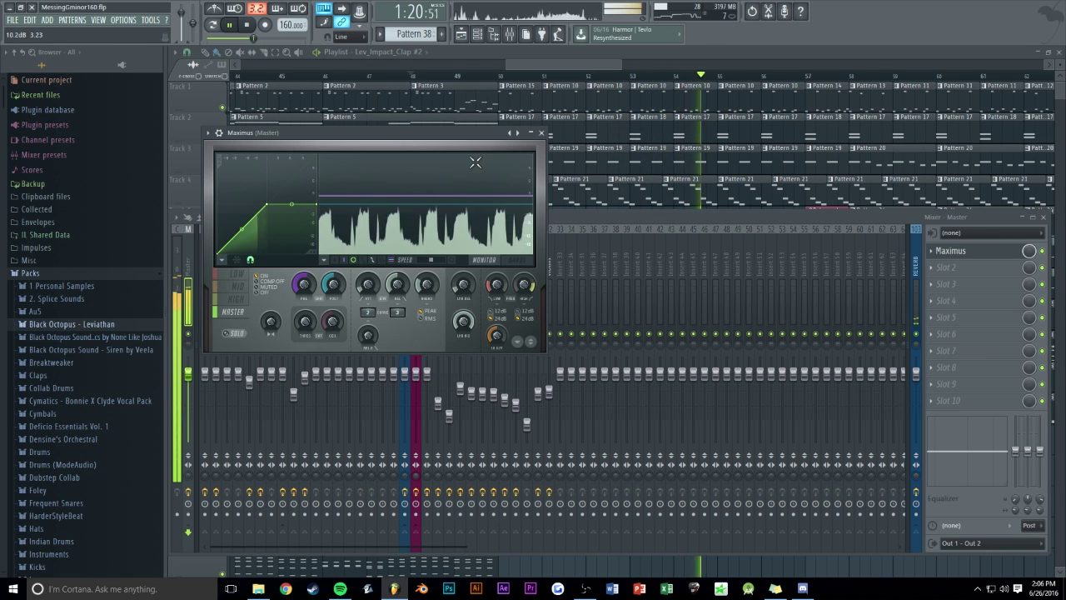
# - Insert Fruity Parametric EQ 2 ahead of Maximus on the Master track and slightly cut bands 2 and 6
pyautogui.click(965, 268)
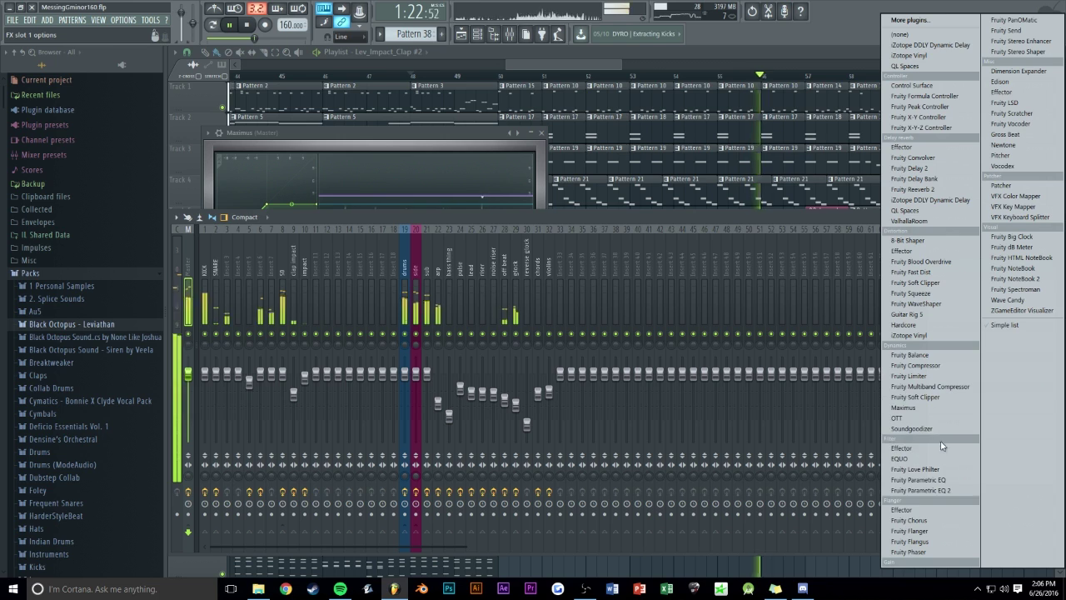
pyautogui.click(930, 491)
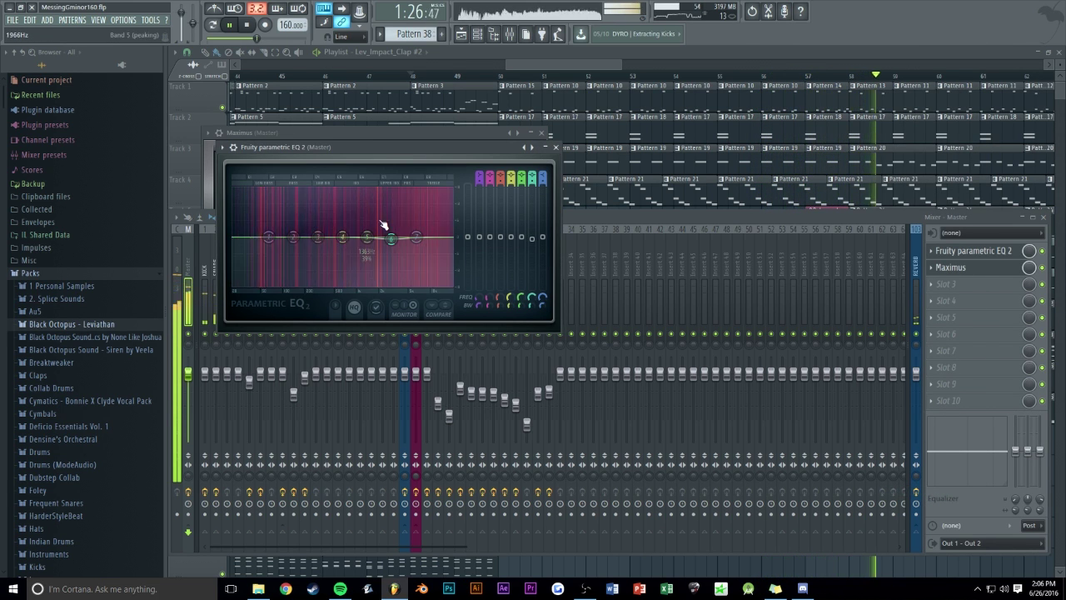
pyautogui.moveTo(293, 237); pyautogui.dragTo(292, 242)
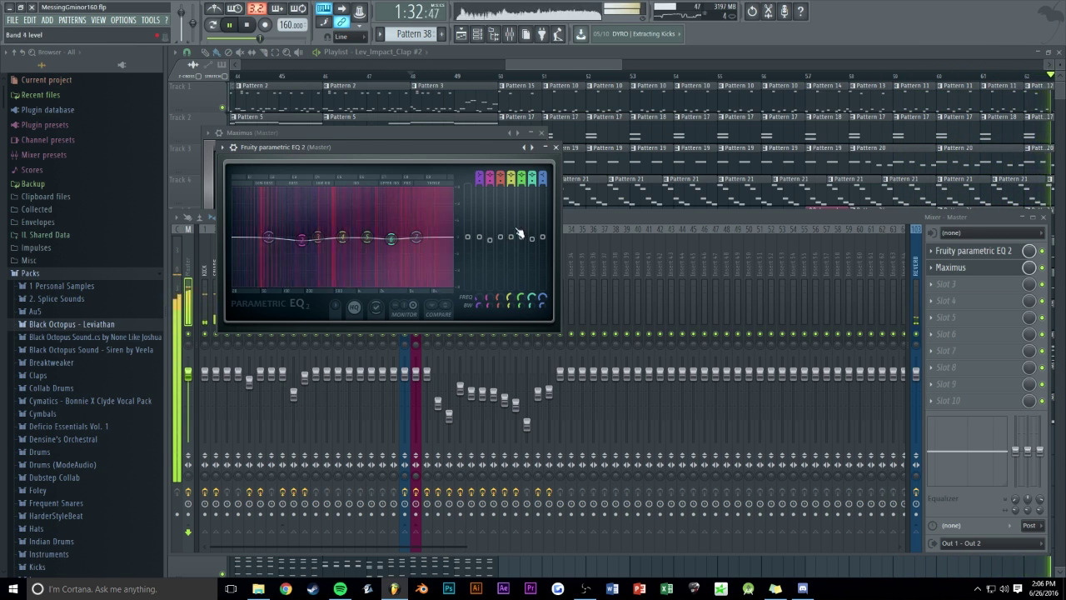
# - Reopen Maximus on the Master track and inspect its display in the Bands and Monitor views
pyautogui.click(568, 59)
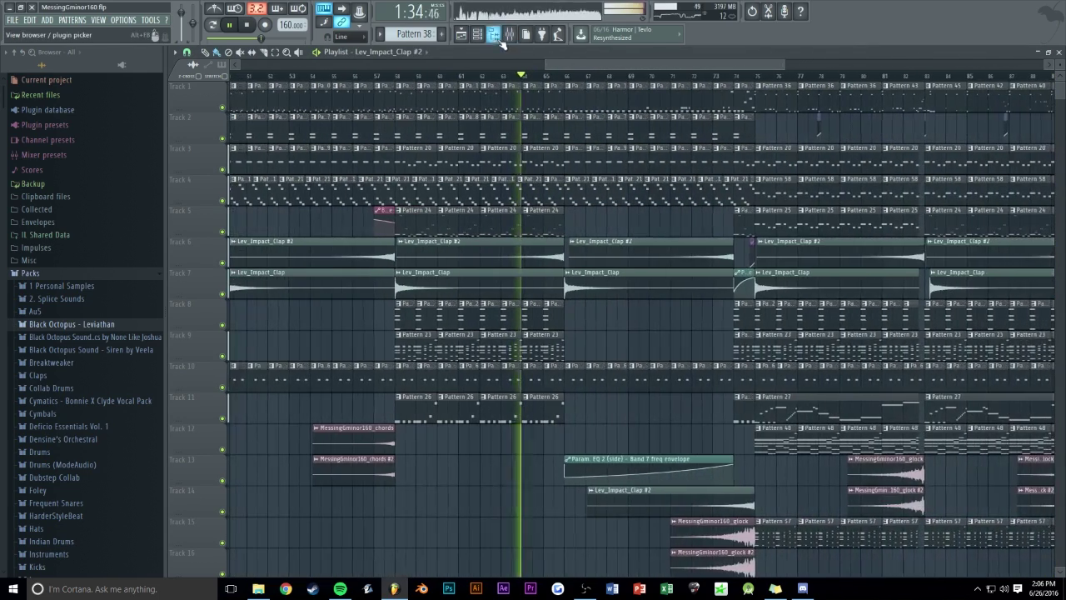
pyautogui.click(509, 35)
pyautogui.click(983, 268)
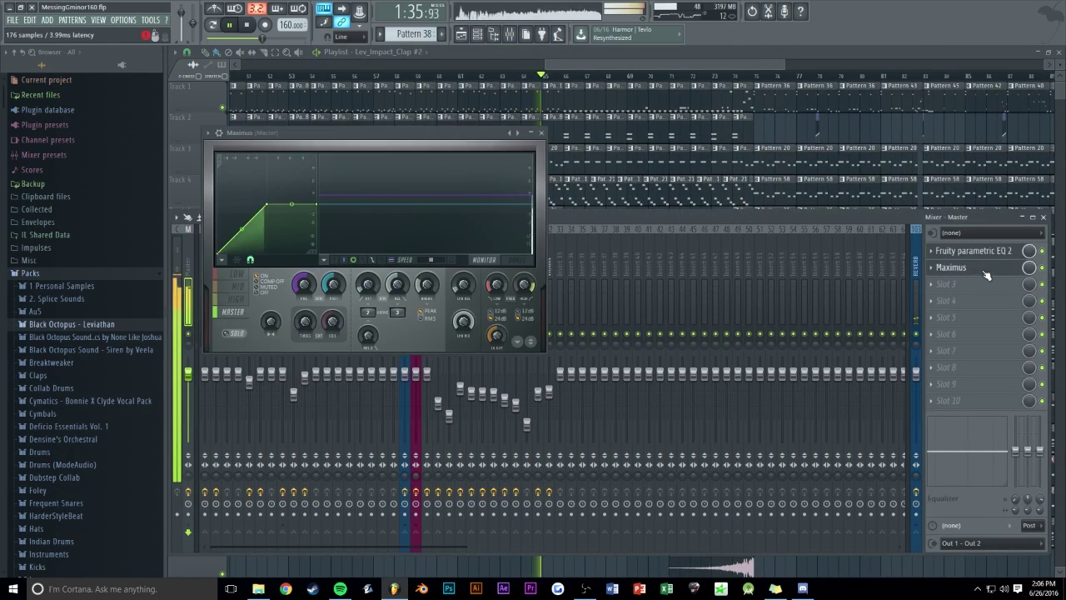
pyautogui.click(436, 229)
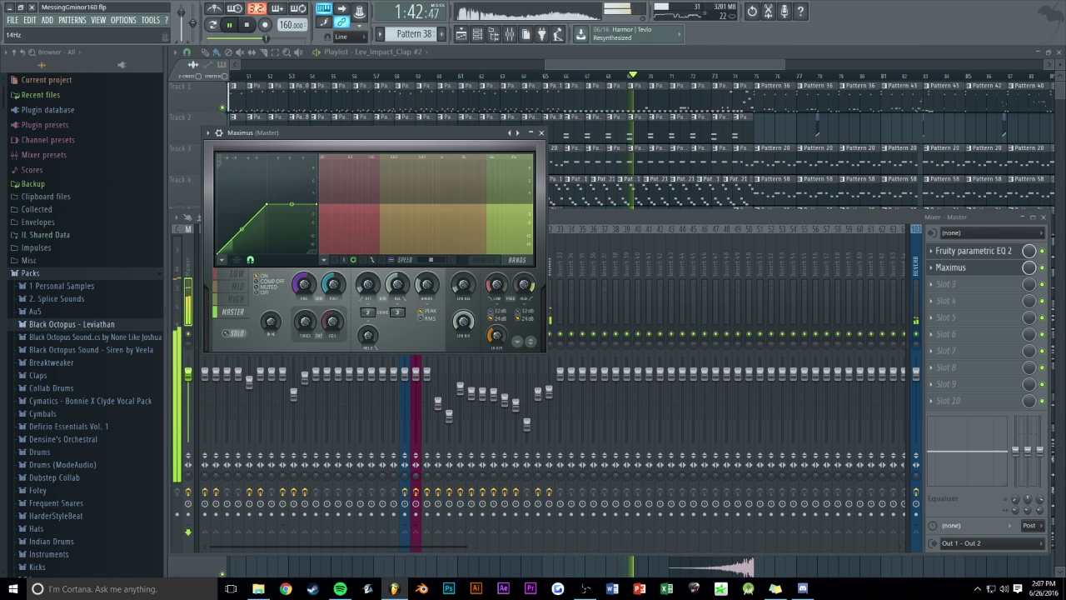
pyautogui.click(508, 259)
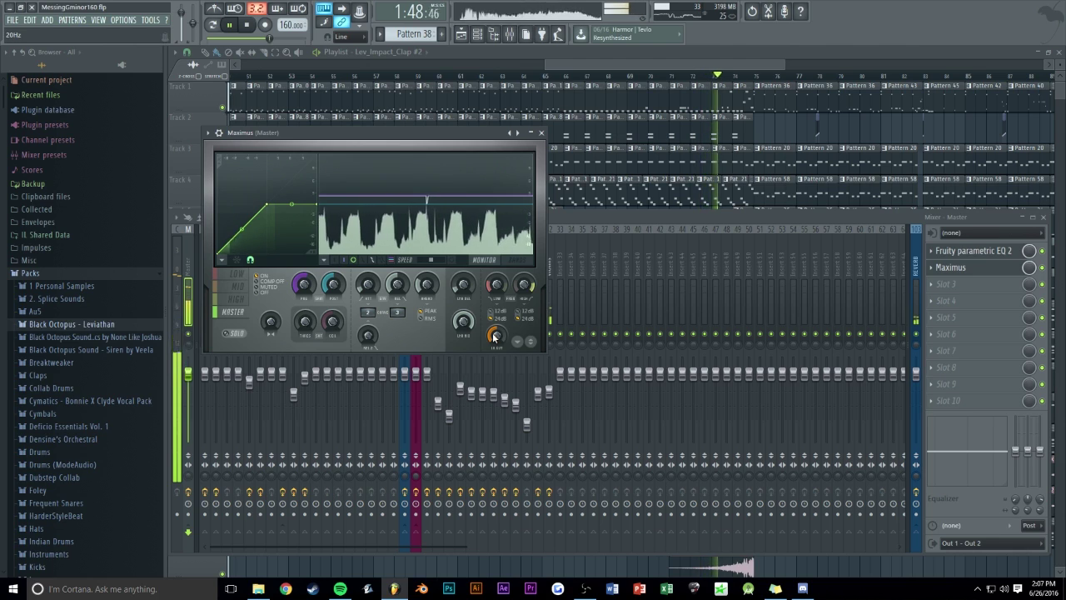
pyautogui.click(508, 259)
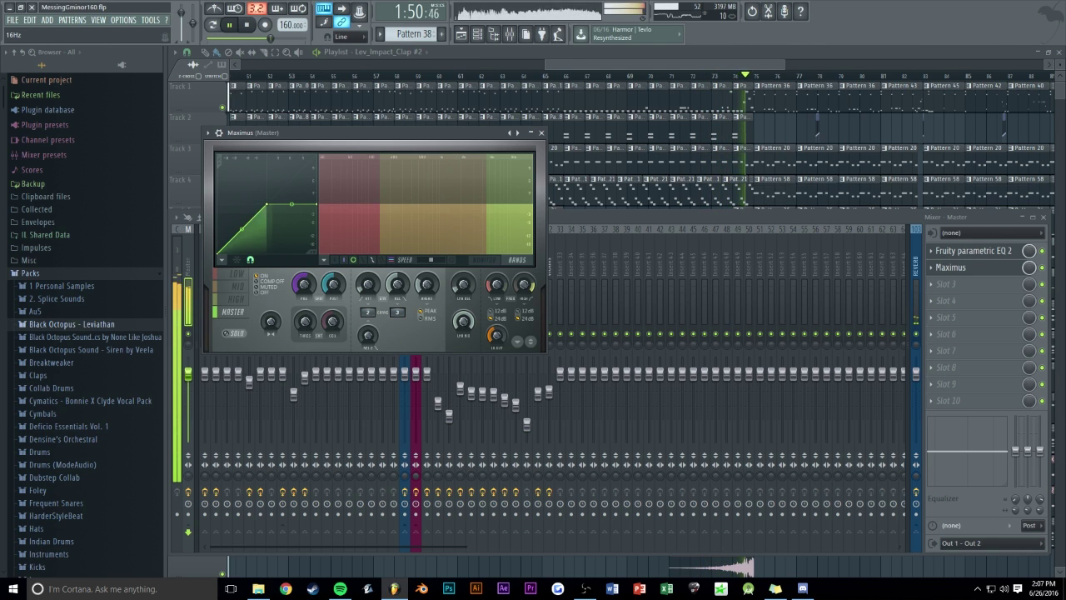
pyautogui.click(508, 259)
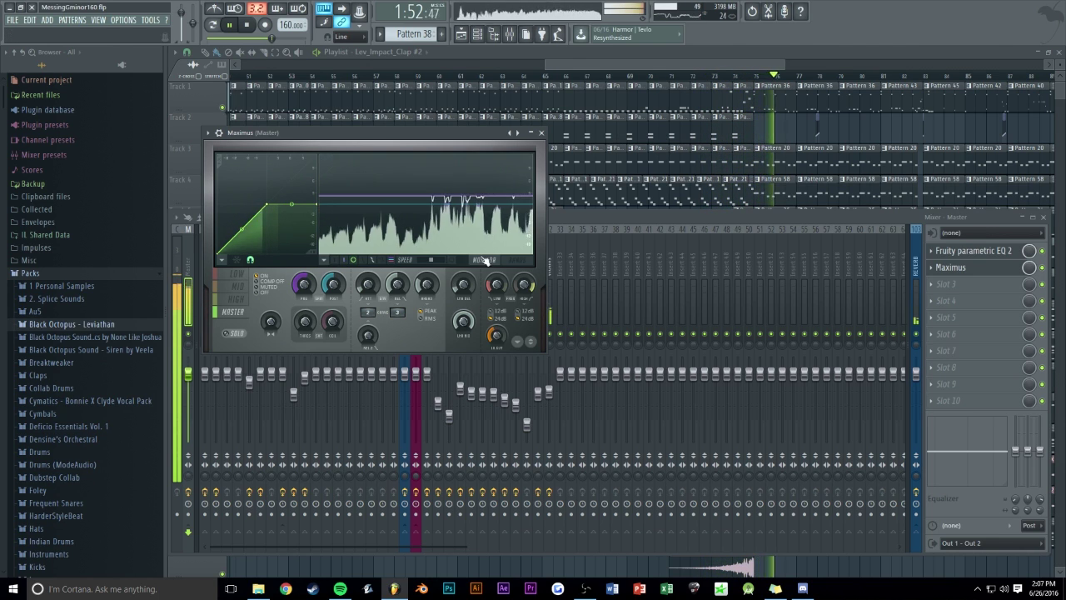
# - Play the rest of the arrangement through to its end, and move playback back to bar 48
pyautogui.click(623, 50)
pyautogui.scroll(-3, 614, 62)
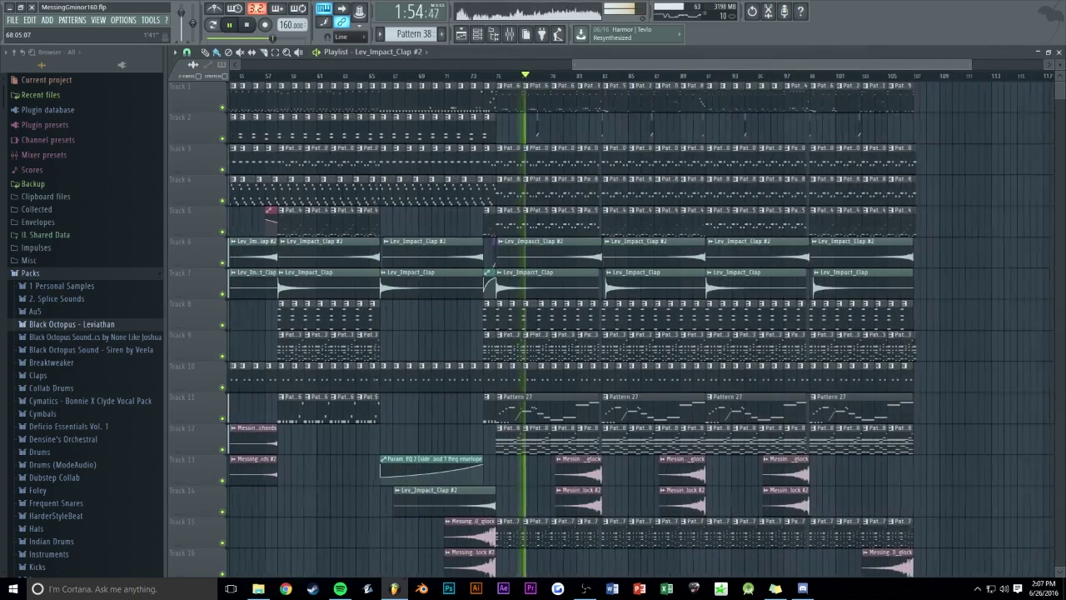
pyautogui.scroll(1, 614, 62)
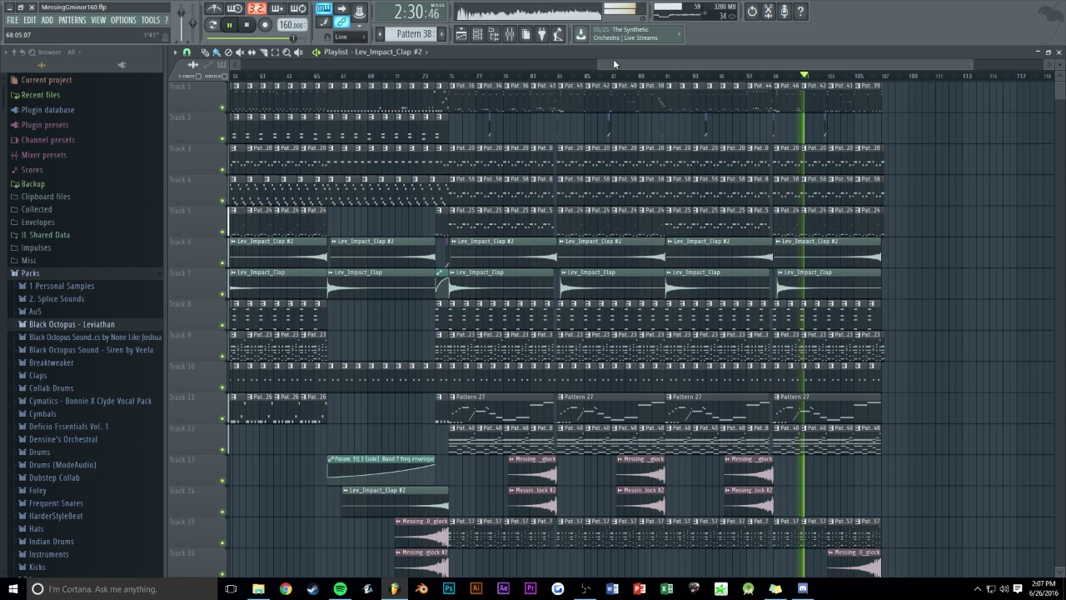
pyautogui.moveTo(647, 60); pyautogui.dragTo(358, 64)
pyautogui.scroll(-3, 924, 134)
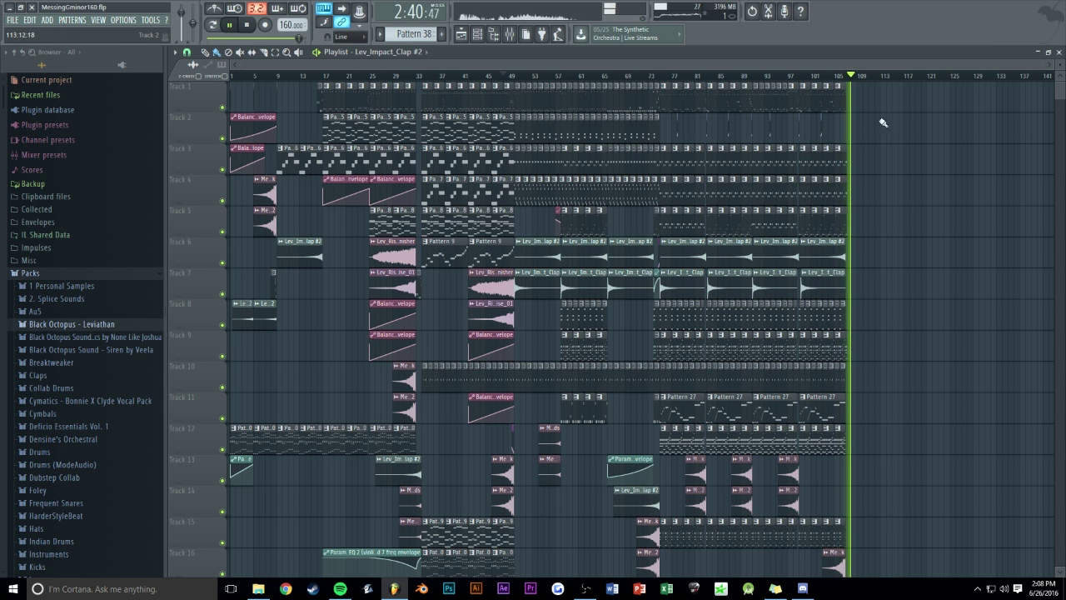
pyautogui.click(510, 75)
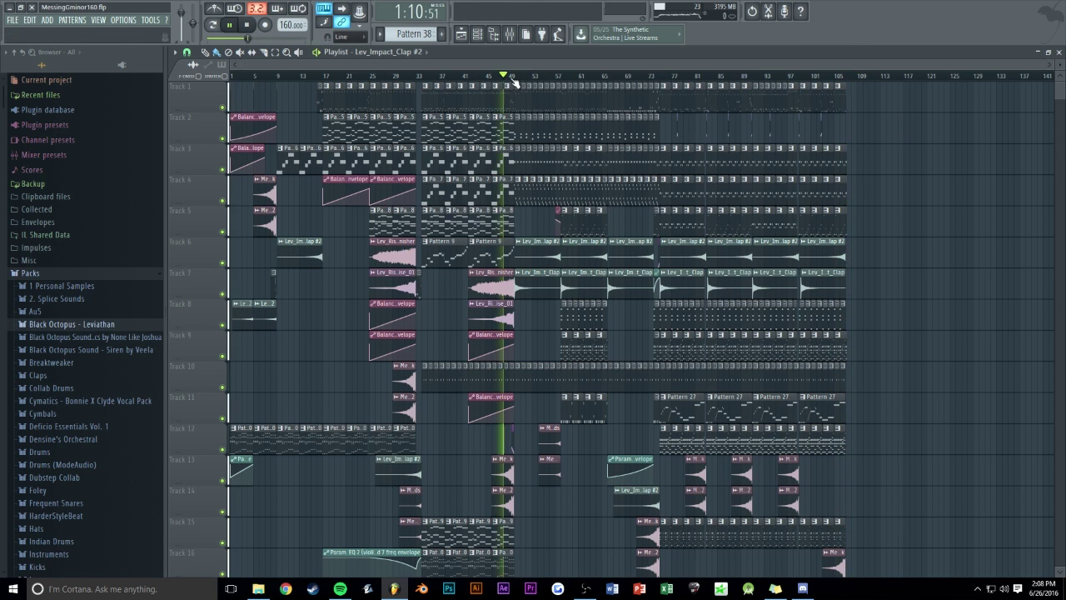
# - Open Maximus on the Master track, examine its low band during playback, and return to the playlist
pyautogui.scroll(3, 510, 75)
pyautogui.scroll(3, 524, 427)
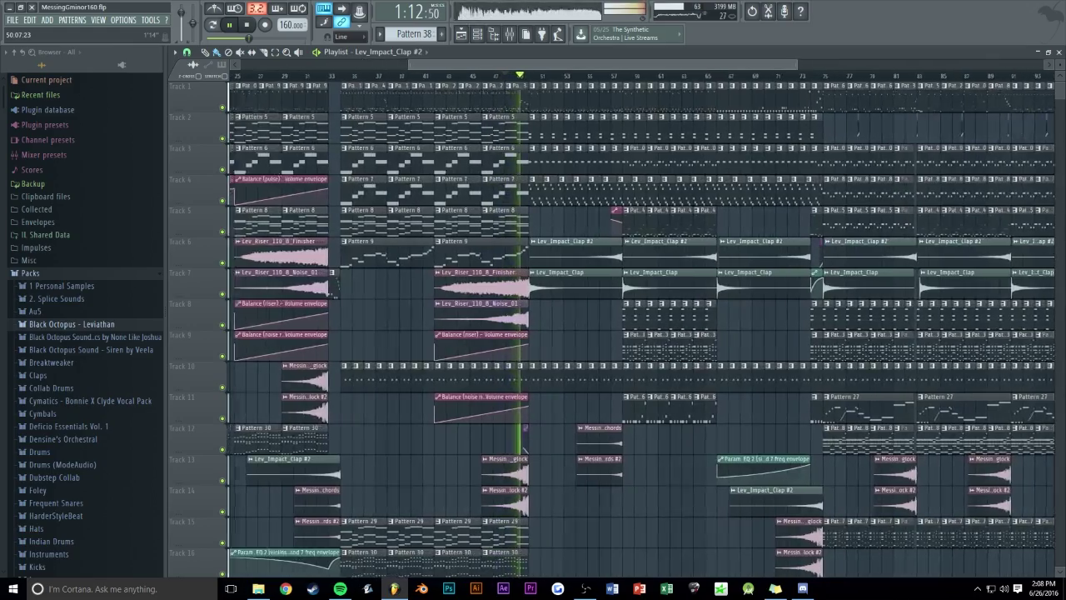
pyautogui.scroll(-5, 510, 427)
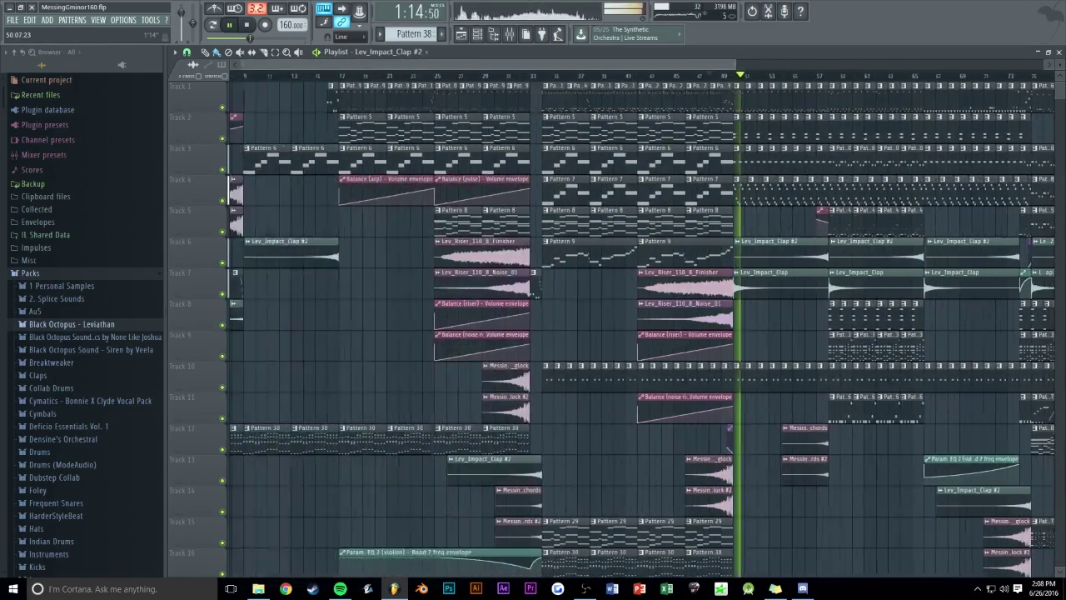
pyautogui.press('F9')
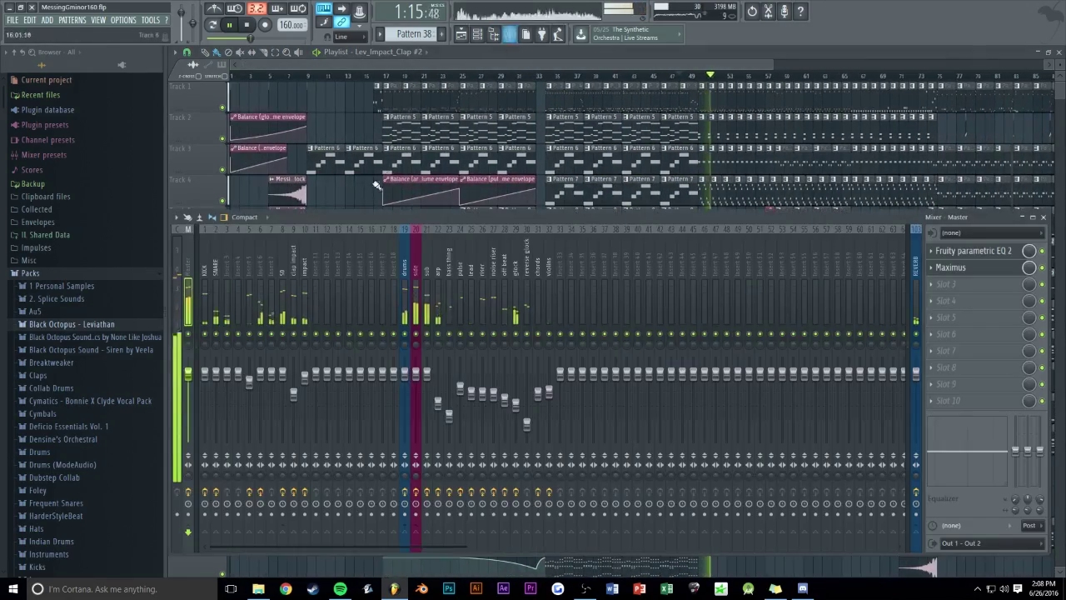
pyautogui.click(950, 267)
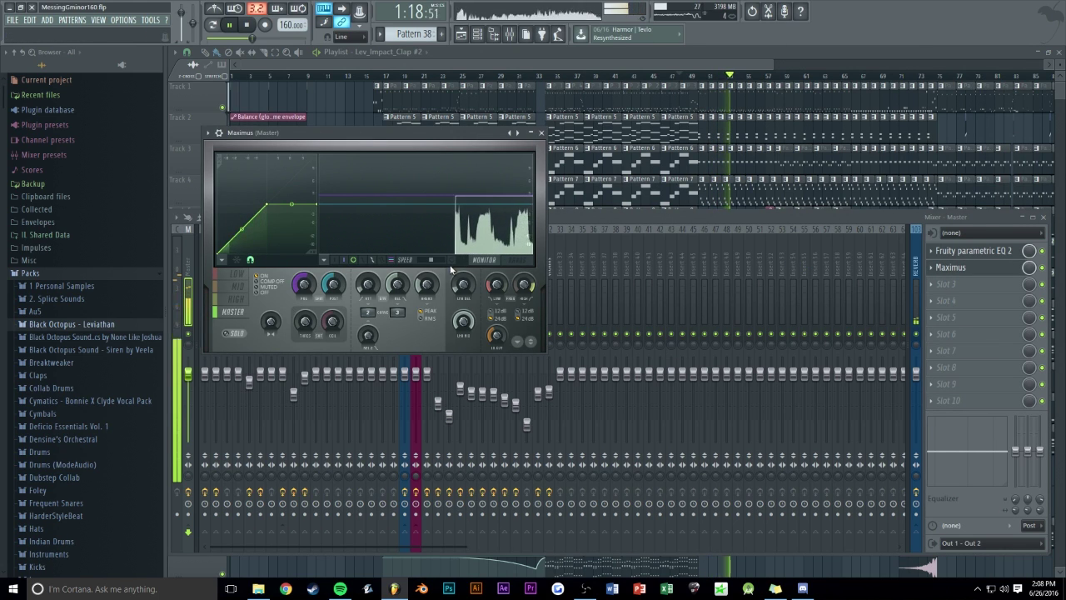
pyautogui.click(236, 274)
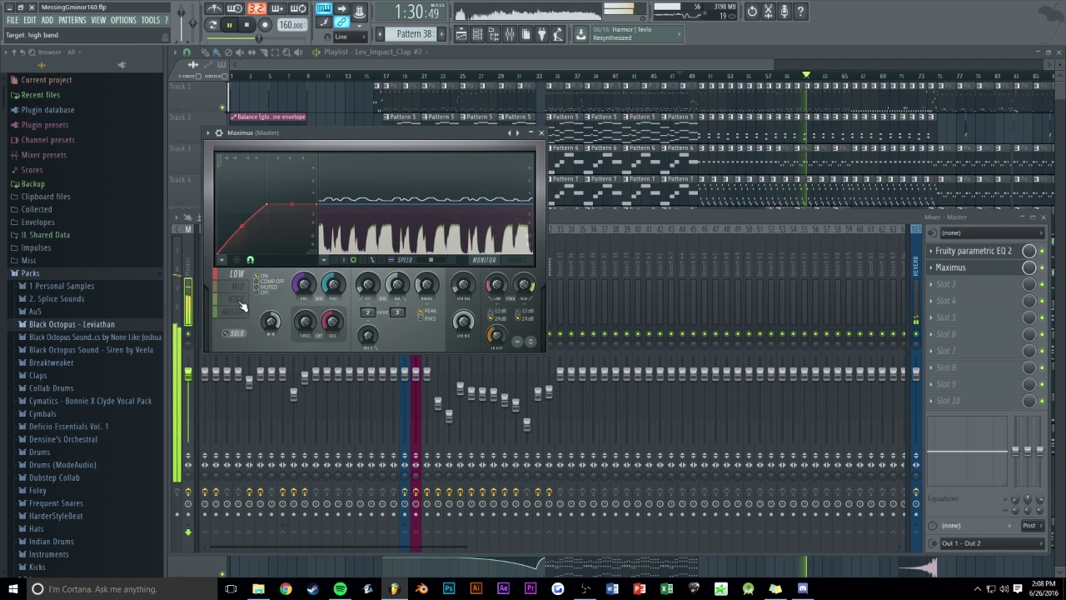
pyautogui.click(523, 62)
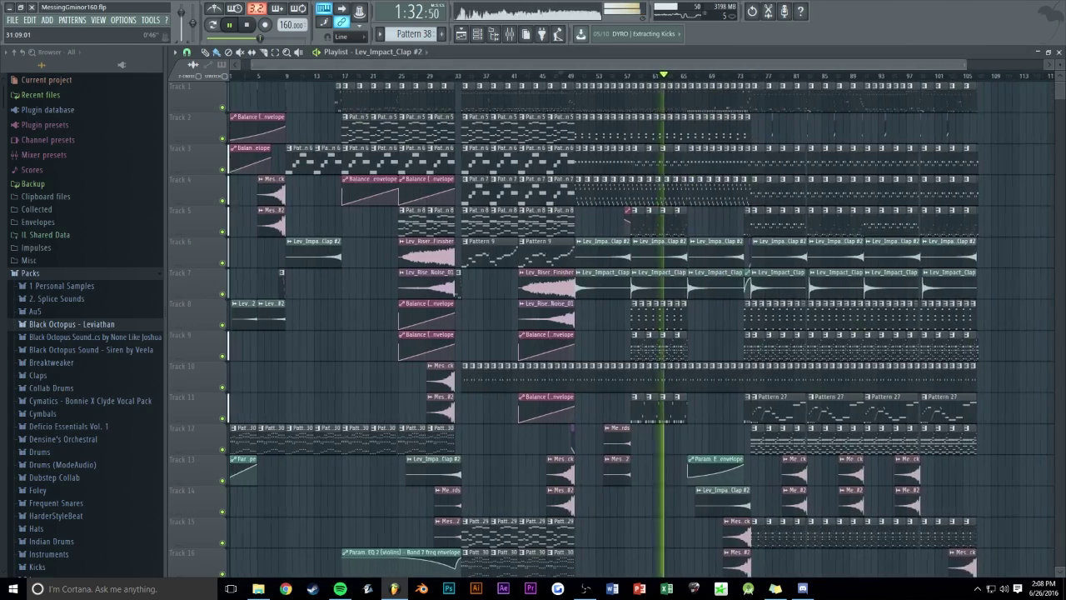
# - Try a slight adjustment of band 5 in the Master track's Fruity Parametric EQ 2, undo it, and close the equalizer
pyautogui.hscroll(5, 553, 59)
pyautogui.hscroll(-4, 553, 59)
pyautogui.scroll(-3, 911, 130)
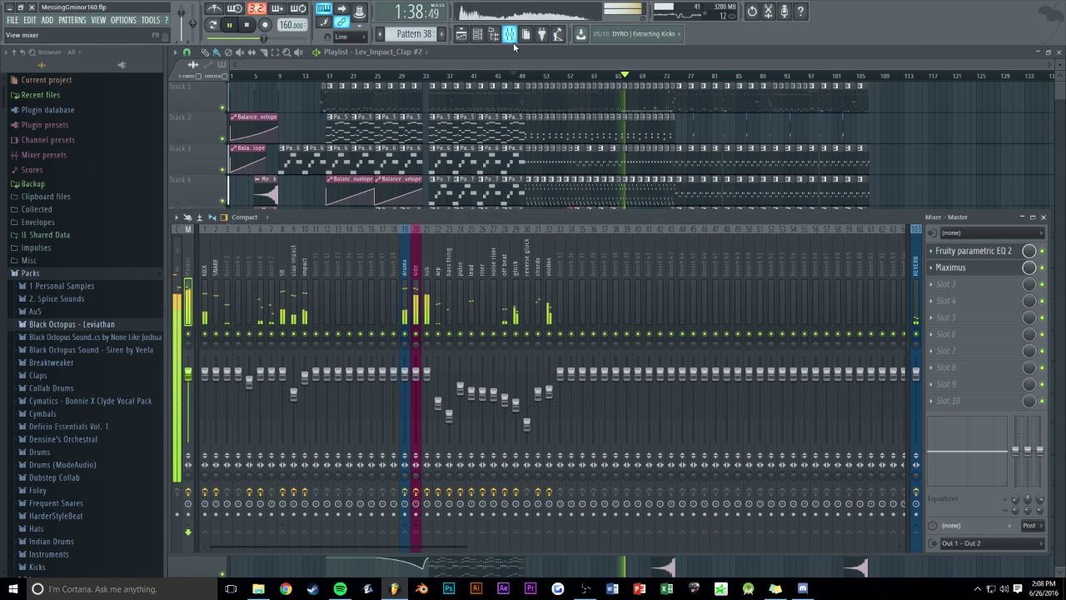
pyautogui.click(509, 35)
pyautogui.click(970, 251)
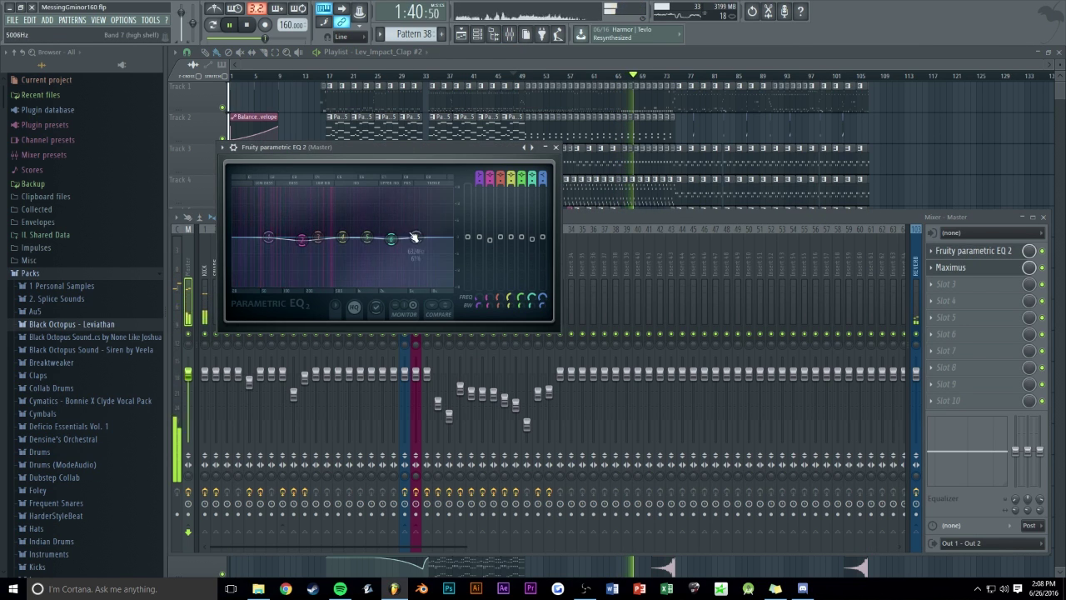
pyautogui.moveTo(367, 237)
pyautogui.mouseDown()
pyautogui.moveTo(366, 273)
pyautogui.moveTo(365, 240)
pyautogui.mouseUp()
pyautogui.hotkey('ctrl', 'z')
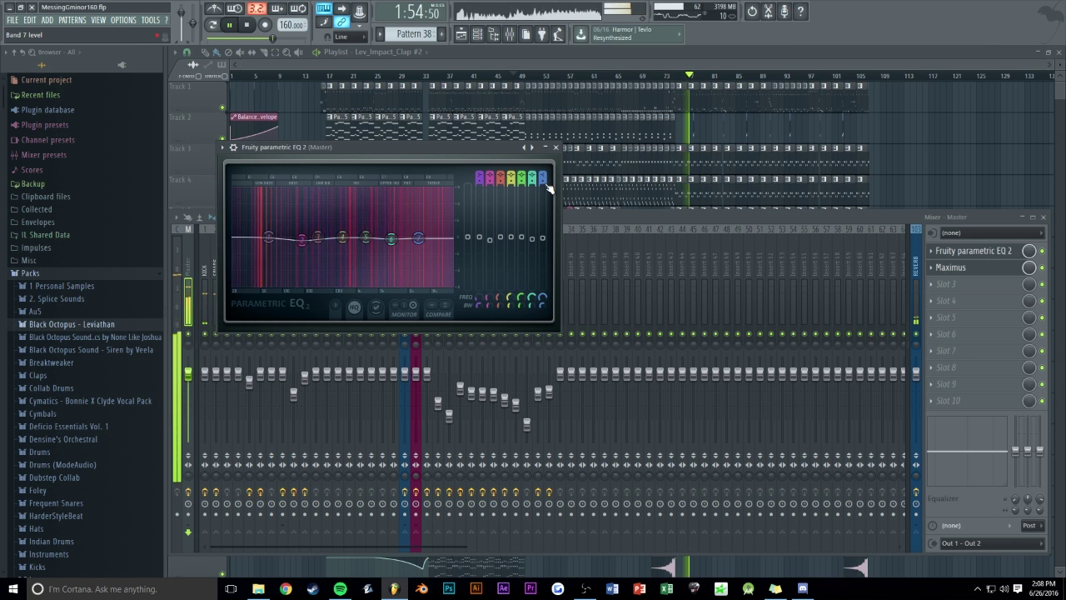
pyautogui.click(555, 147)
# - Review the final section of the arrangement up to bar 107 in the playlist, including the impacts and risers on the lower tracks
pyautogui.press('F9')
pyautogui.moveTo(606, 61); pyautogui.dragTo(654, 60)
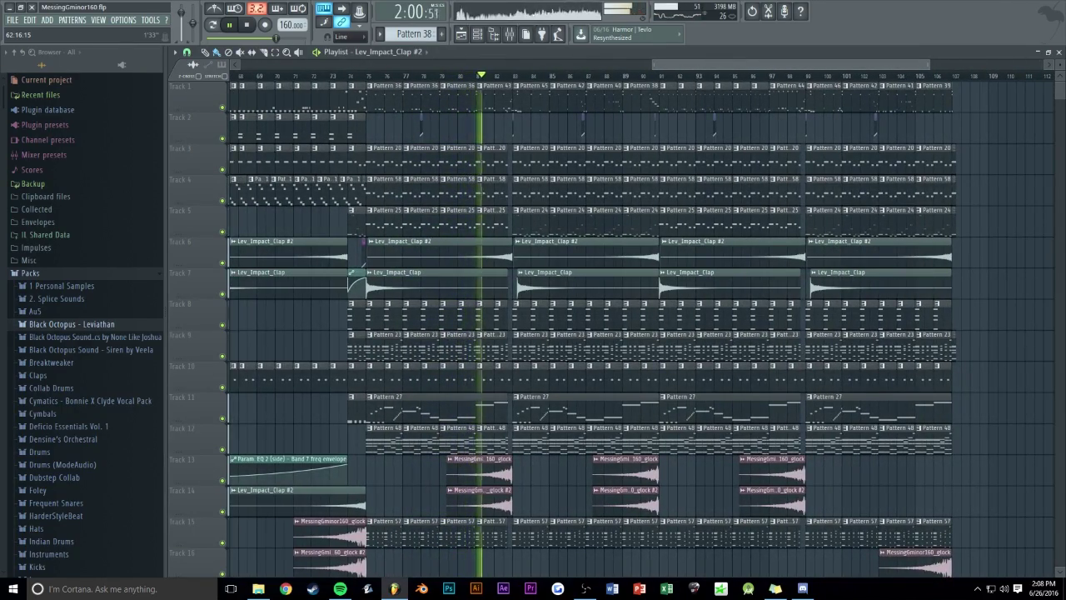
pyautogui.scroll(-5, 685, 161)
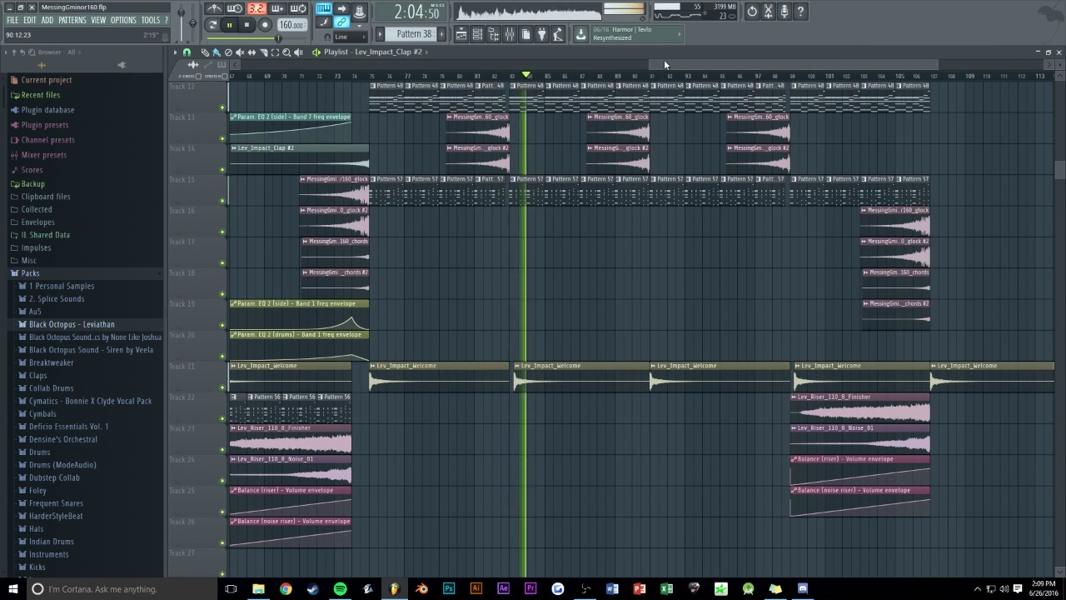
pyautogui.scroll(2, 623, 138)
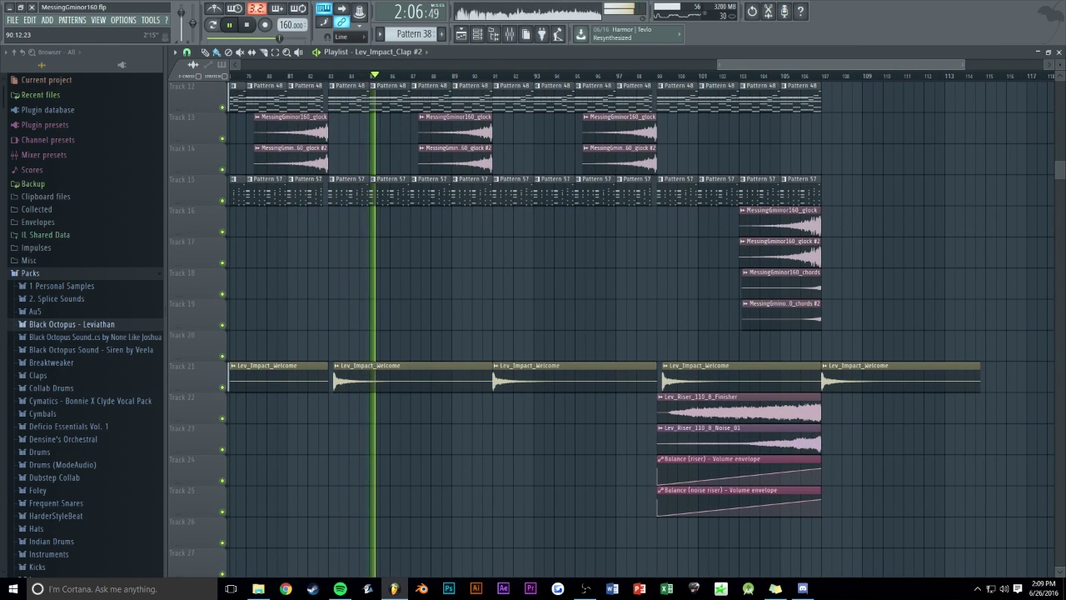
pyautogui.scroll(-5, 716, 90)
pyautogui.scroll(8, 861, 119)
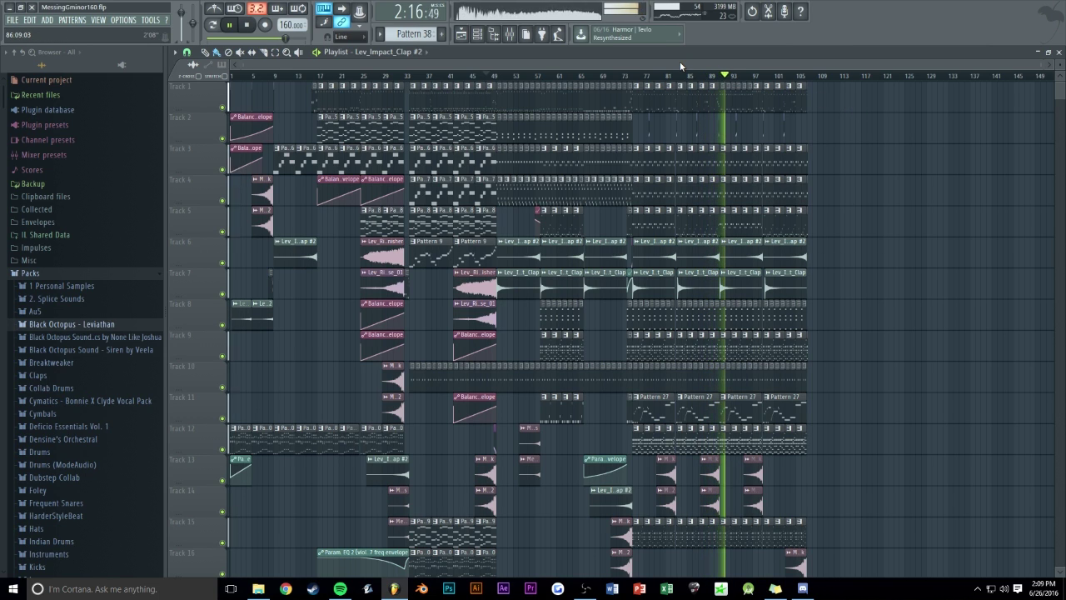
pyautogui.moveTo(1039, 68); pyautogui.dragTo(975, 115)
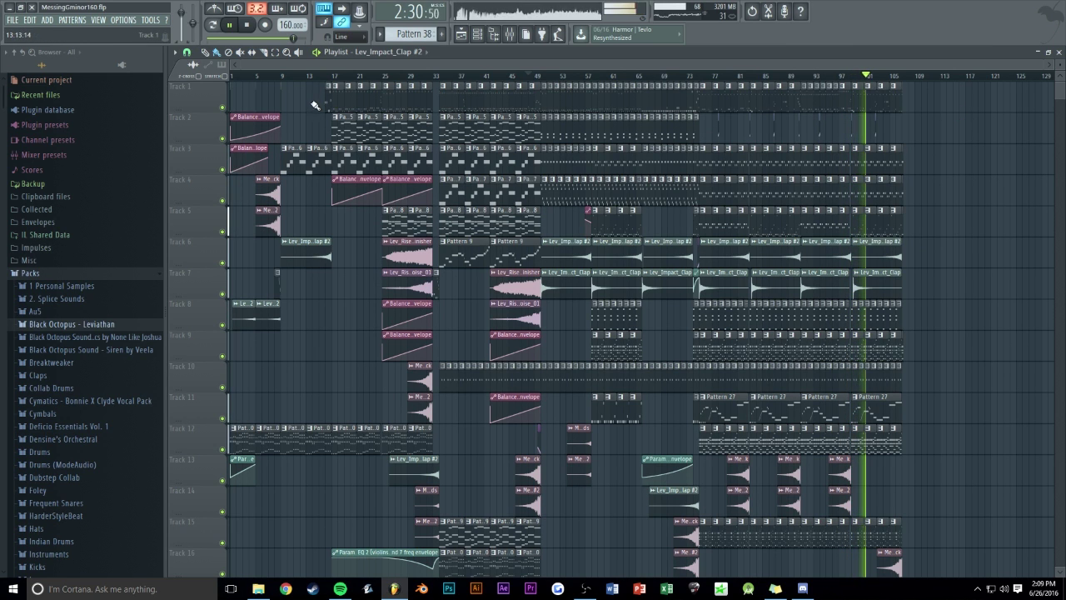
# - Move playback back to around bar 8 and review the intro and build-up clips across the playlist tracks
pyautogui.scroll(6, 299, 64)
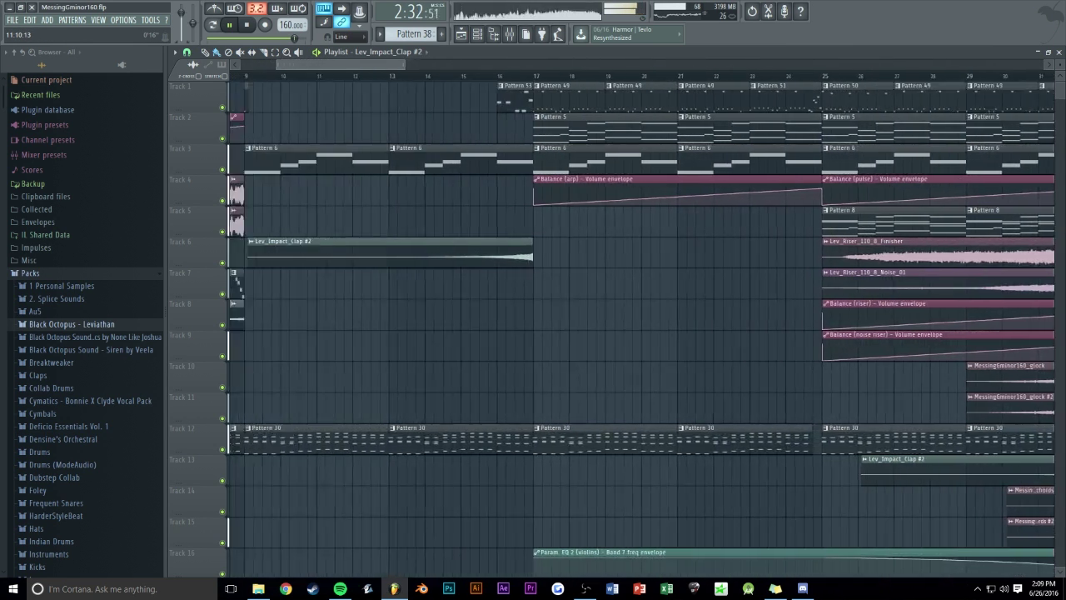
pyautogui.scroll(-1, 488, 105)
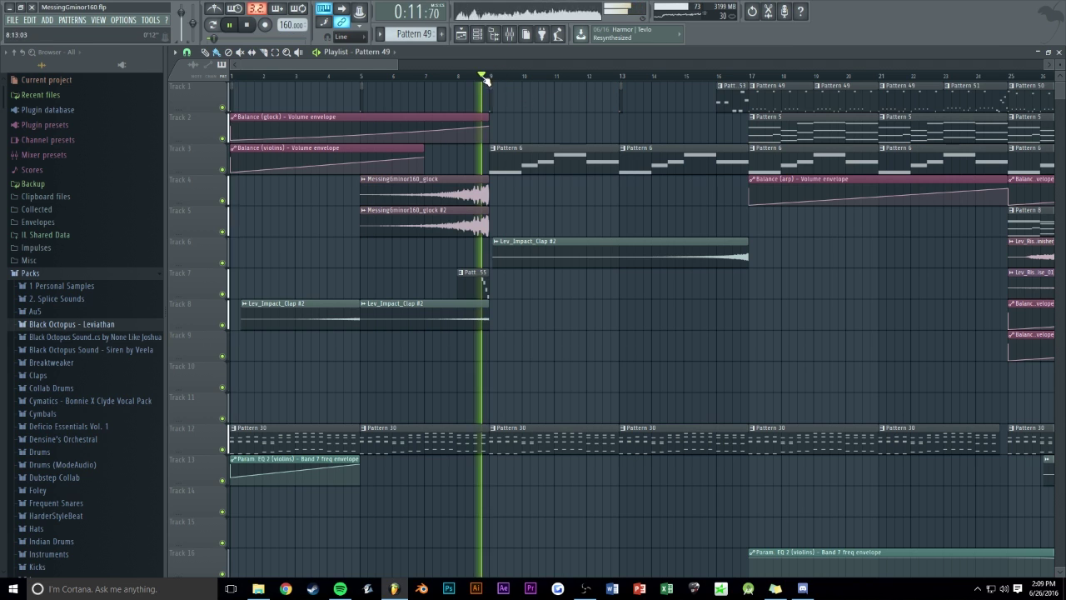
pyautogui.scroll(1, 462, 190)
pyautogui.scroll(-3, 461, 191)
pyautogui.scroll(3, 459, 197)
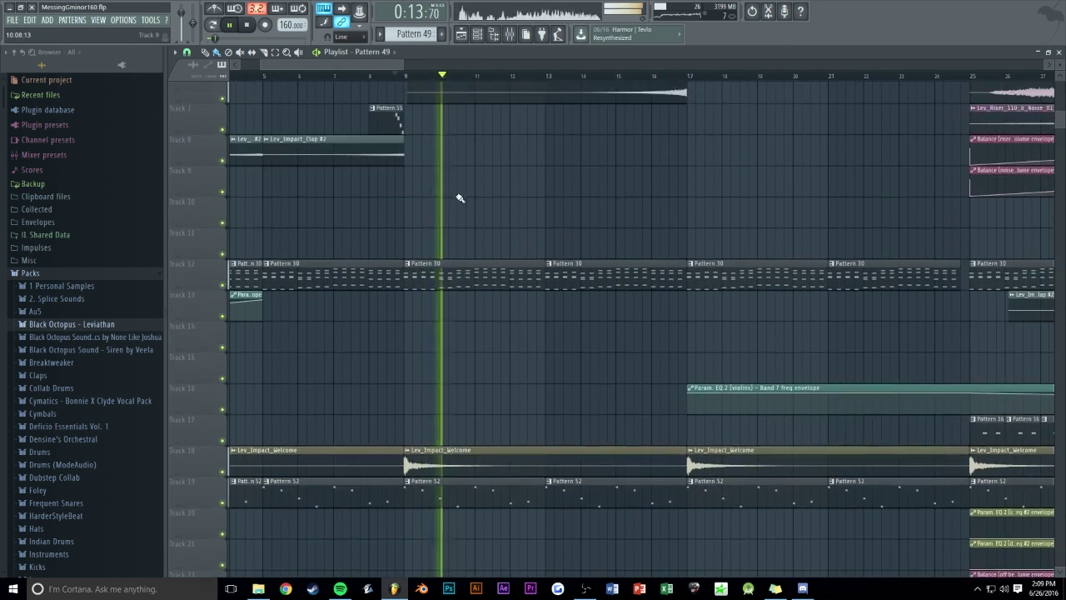
pyautogui.moveTo(390, 66); pyautogui.dragTo(410, 66)
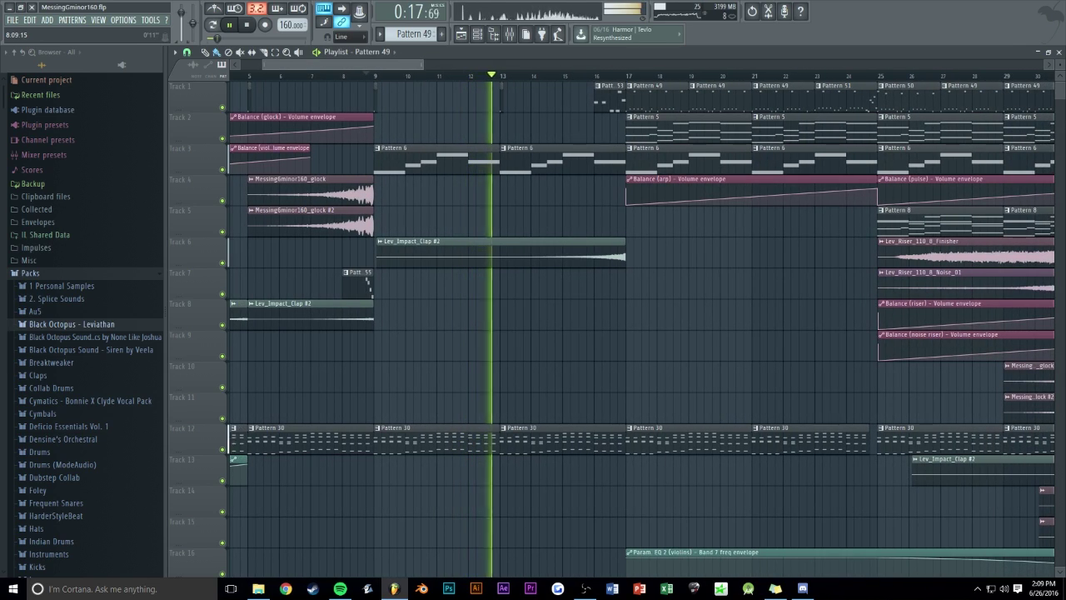
pyautogui.scroll(-5, 390, 64)
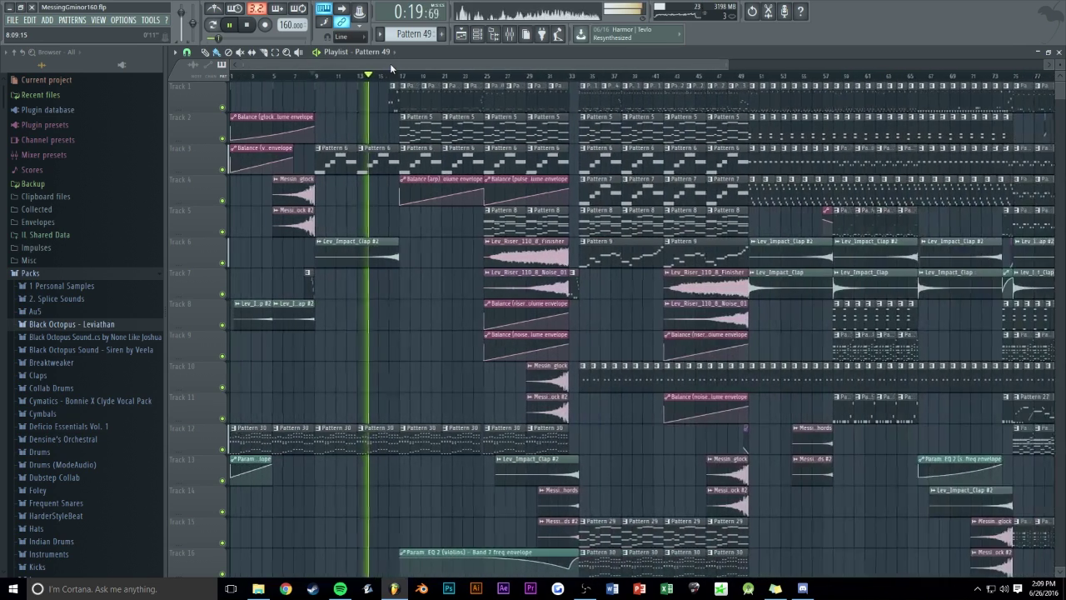
pyautogui.scroll(3, 397, 64)
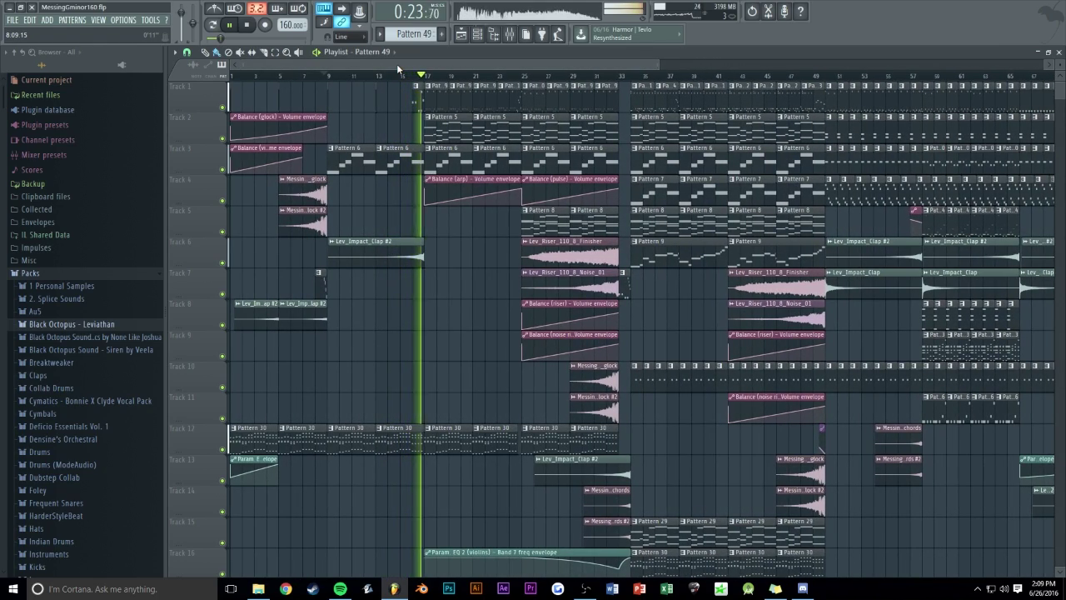
pyautogui.scroll(4, 396, 63)
pyautogui.scroll(2, 397, 63)
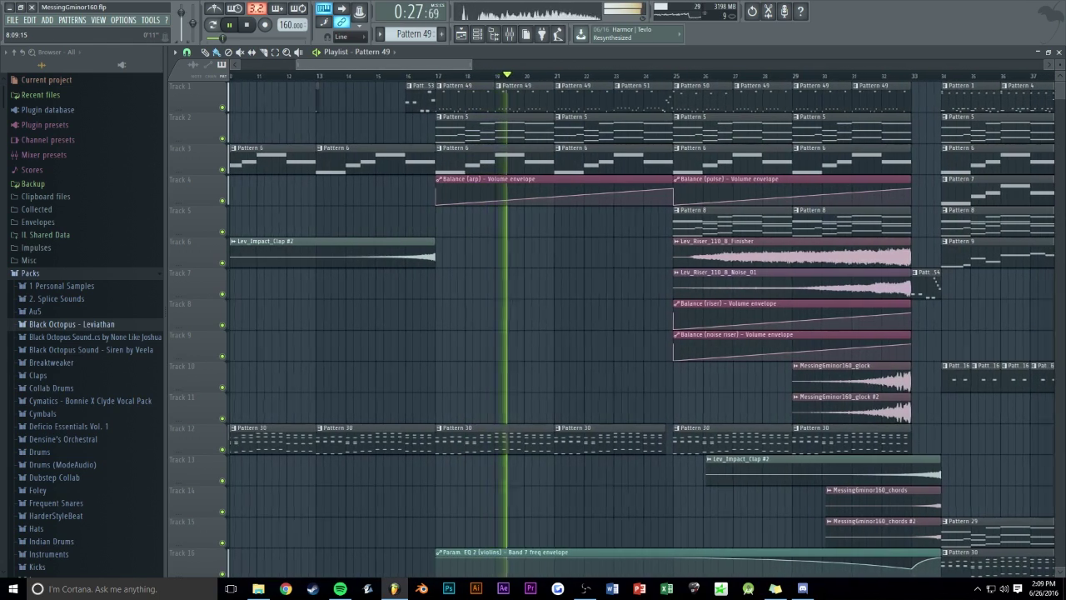
pyautogui.scroll(-2, 396, 63)
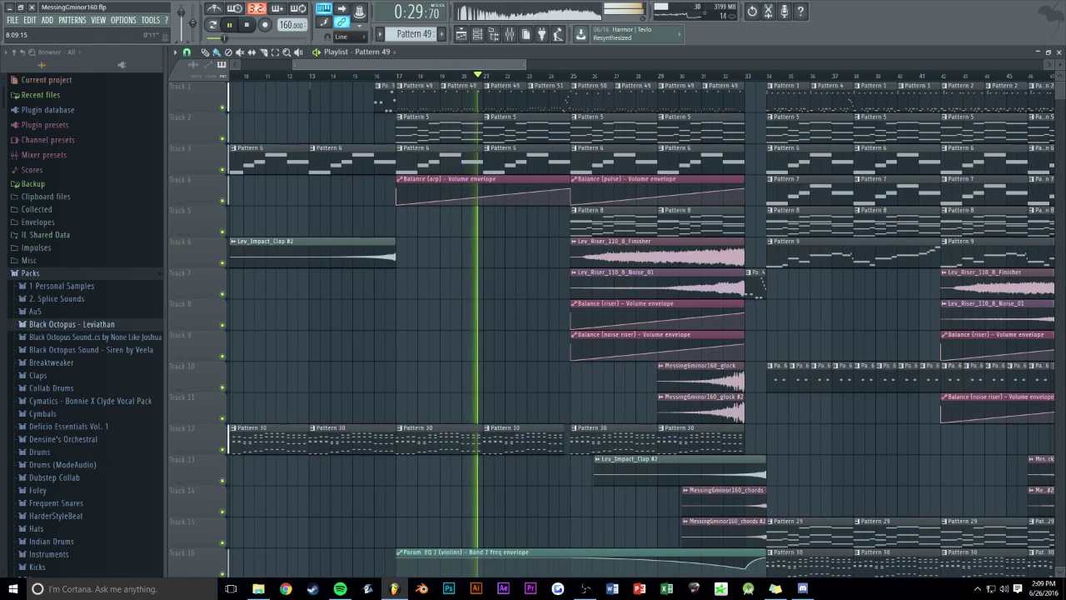
# - Open a Pattern 6 clip in the piano roll, examine the Sub notes, and return to the playlist
pyautogui.doubleClick(423, 171)
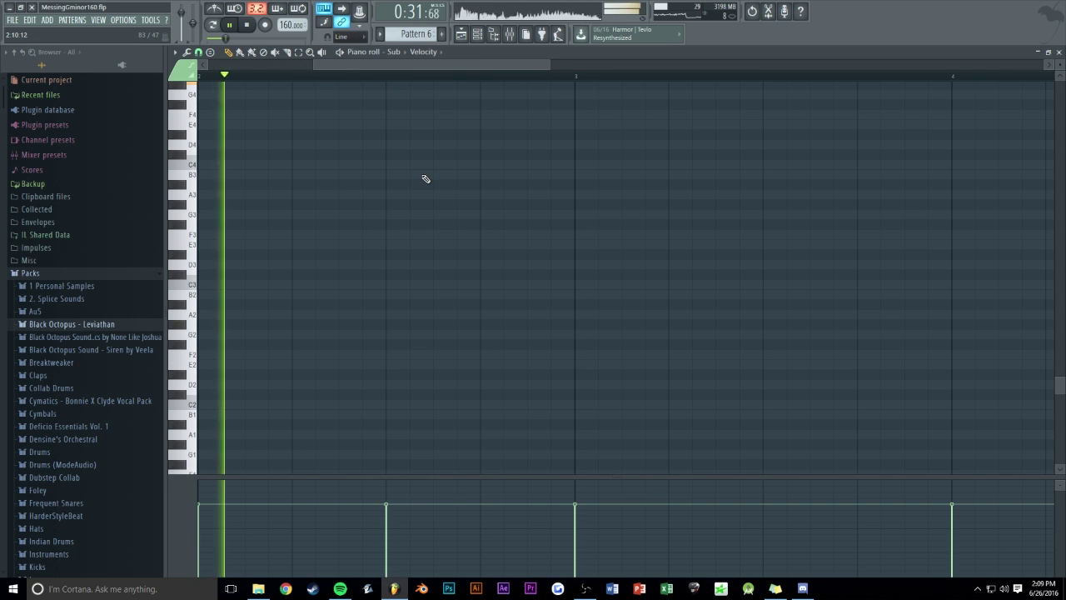
pyautogui.scroll(-3, 388, 119)
pyautogui.scroll(4, 516, 175)
pyautogui.scroll(2, 567, 183)
pyautogui.press('F5')
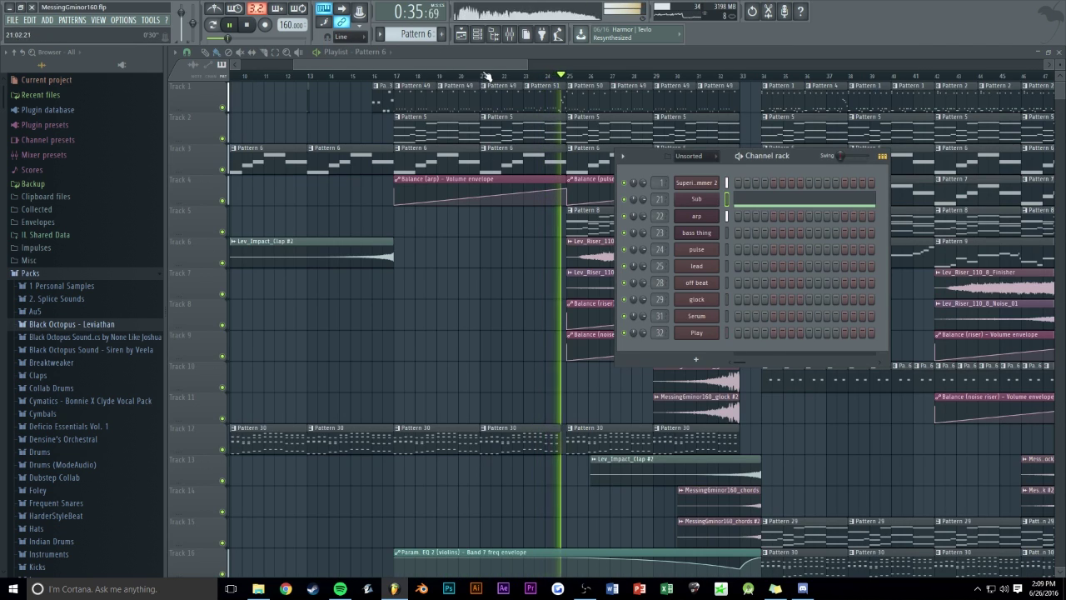
pyautogui.press('F6')
# - Open Maximus on the KICK mixer track, examine its master band display, and close it
pyautogui.scroll(-3, 484, 79)
pyautogui.press('F9')
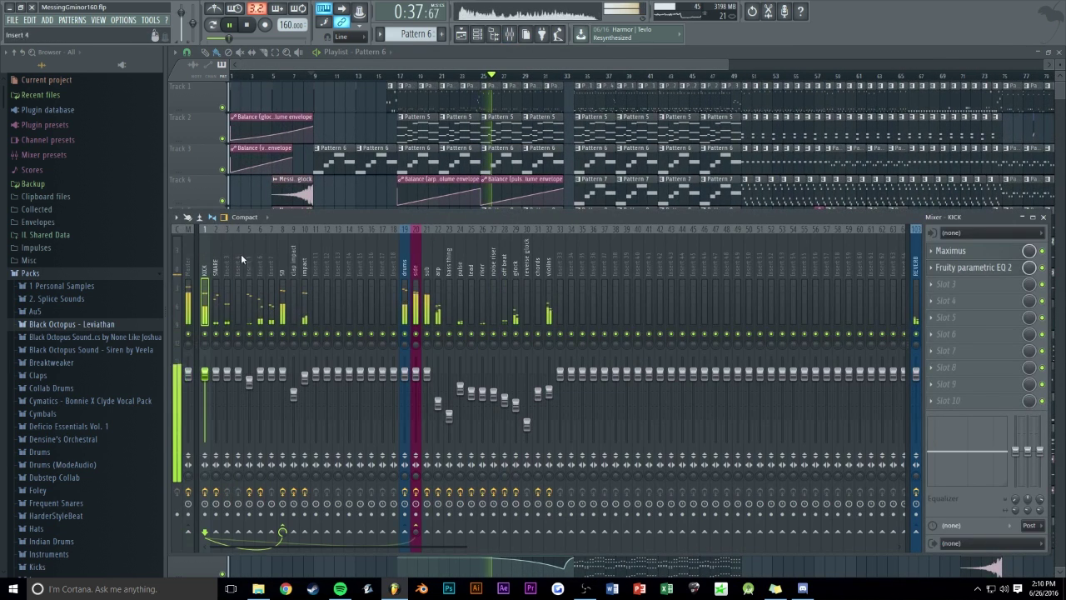
pyautogui.click(949, 251)
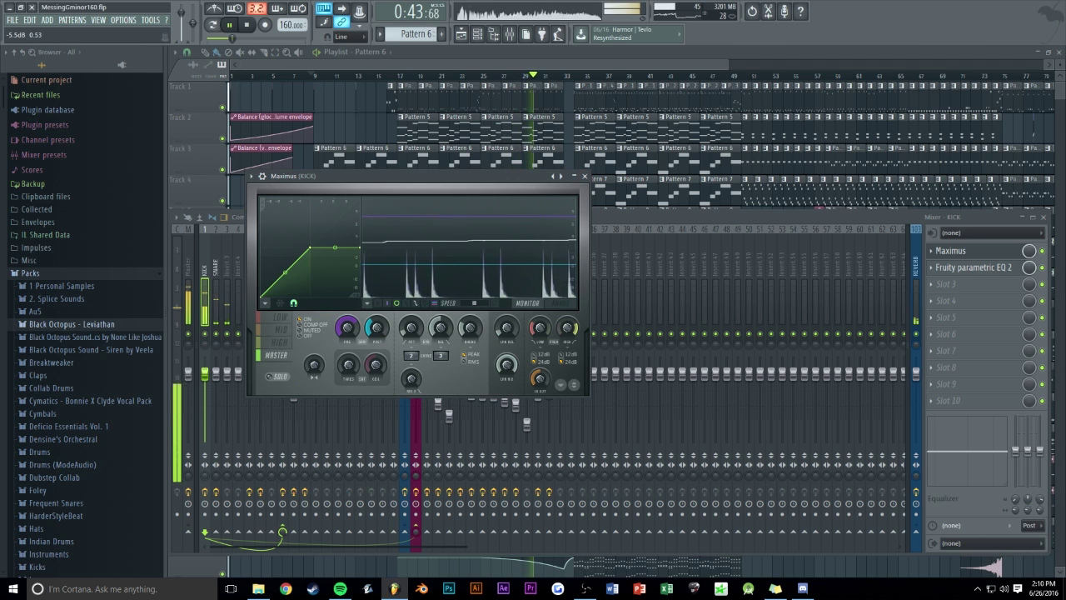
pyautogui.click(585, 178)
# - Open both Fruity Limiters on the side mixer track and slightly adjust the first one's compressor release time
pyautogui.click(974, 269)
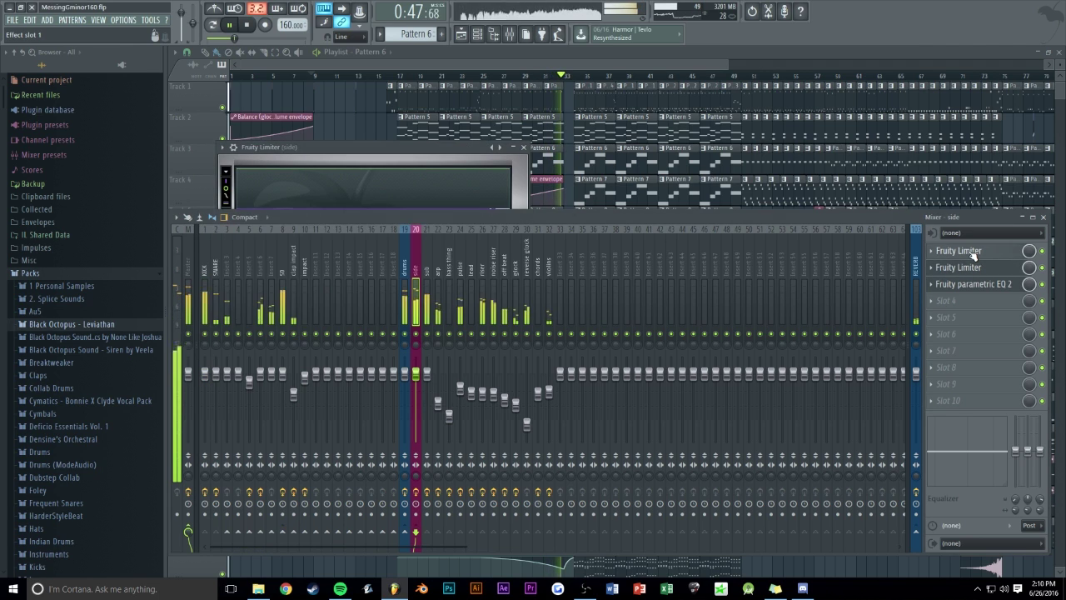
pyautogui.click(937, 250)
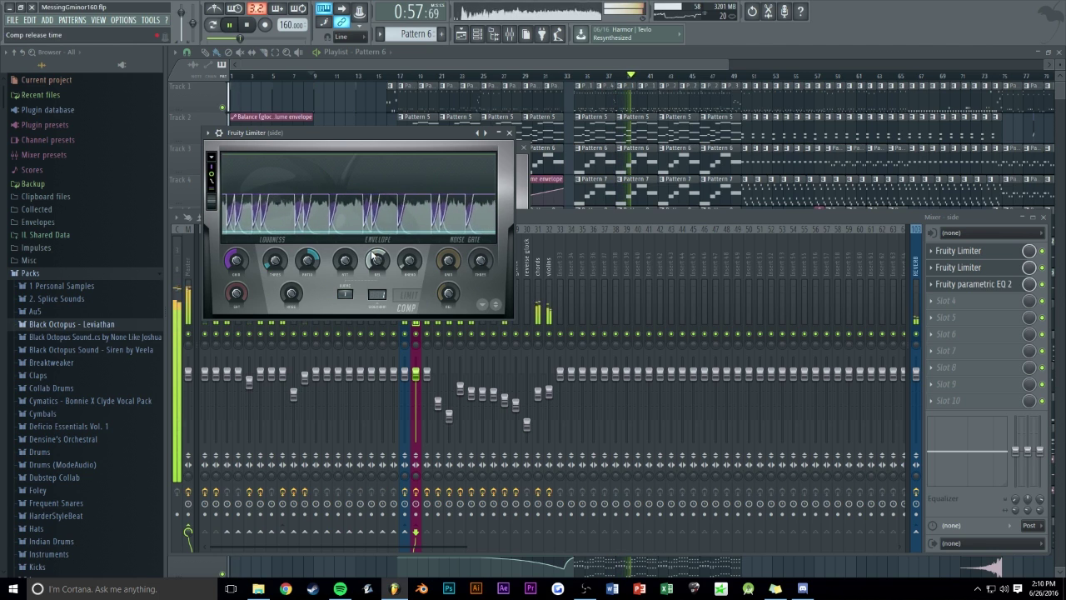
pyautogui.moveTo(377, 261)
pyautogui.mouseDown()
pyautogui.moveTo(377, 280)
pyautogui.moveTo(377, 254)
pyautogui.moveTo(374, 265)
pyautogui.mouseUp()
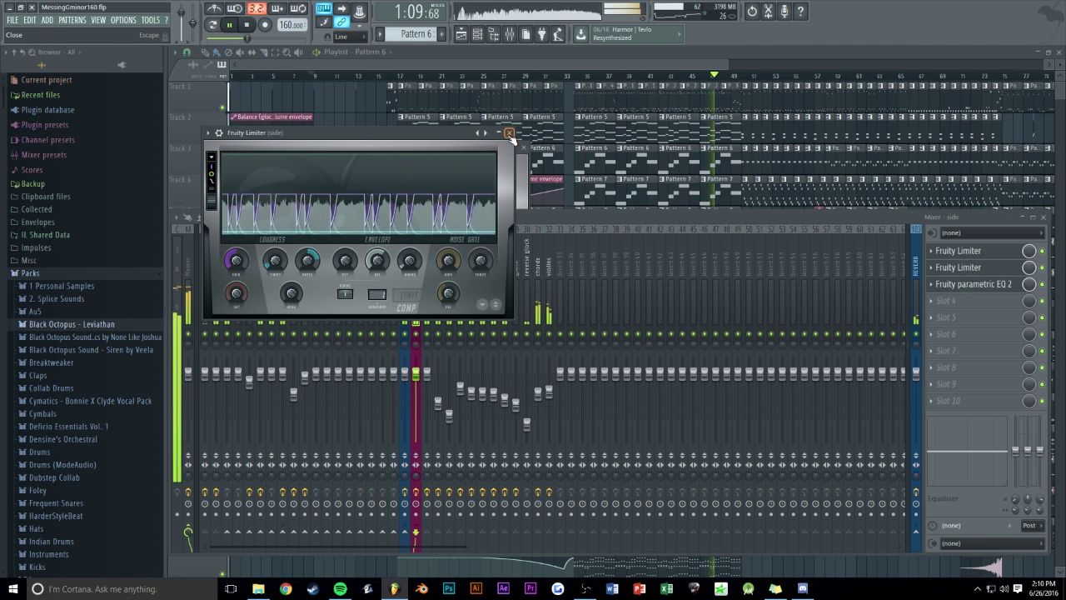
# - Place the side track's two Fruity Limiters next to each other, compare their compression displays, and close both
pyautogui.moveTo(450, 133); pyautogui.dragTo(729, 174)
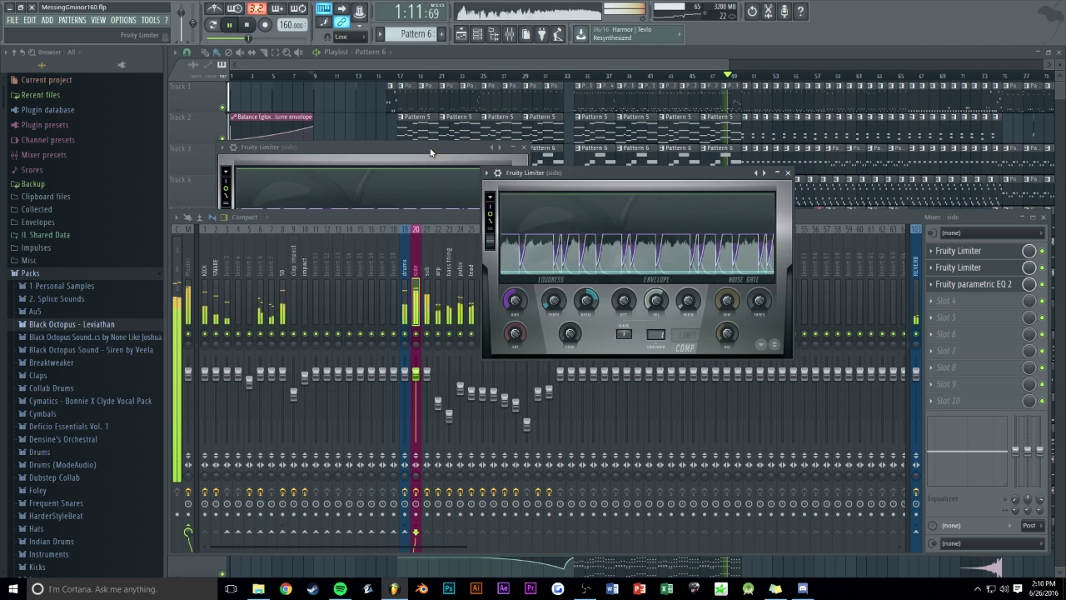
pyautogui.click(430, 152)
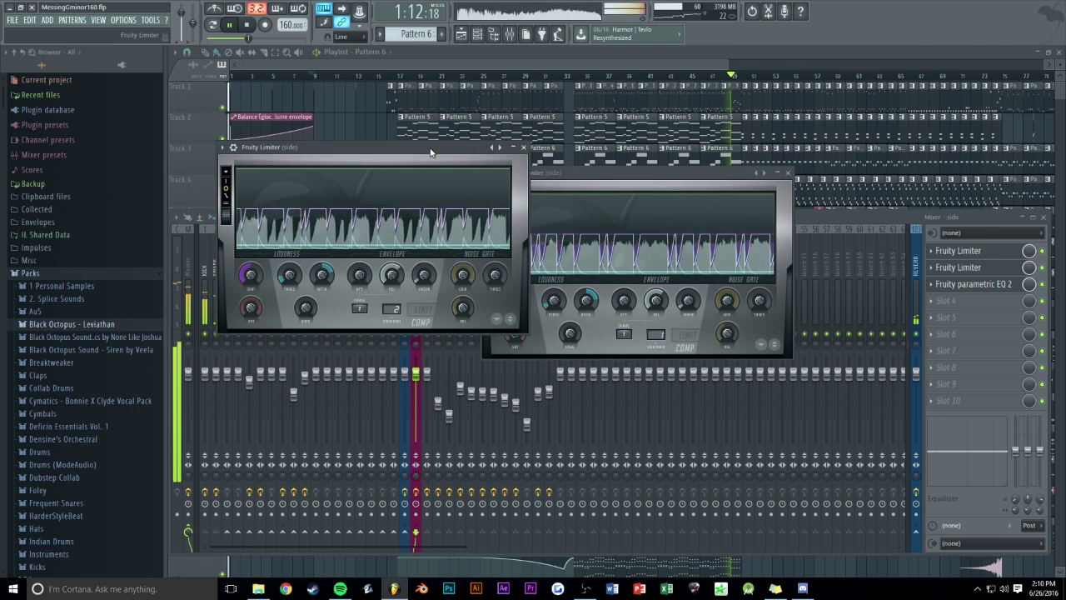
pyautogui.click(523, 147)
pyautogui.moveTo(562, 176); pyautogui.dragTo(480, 158)
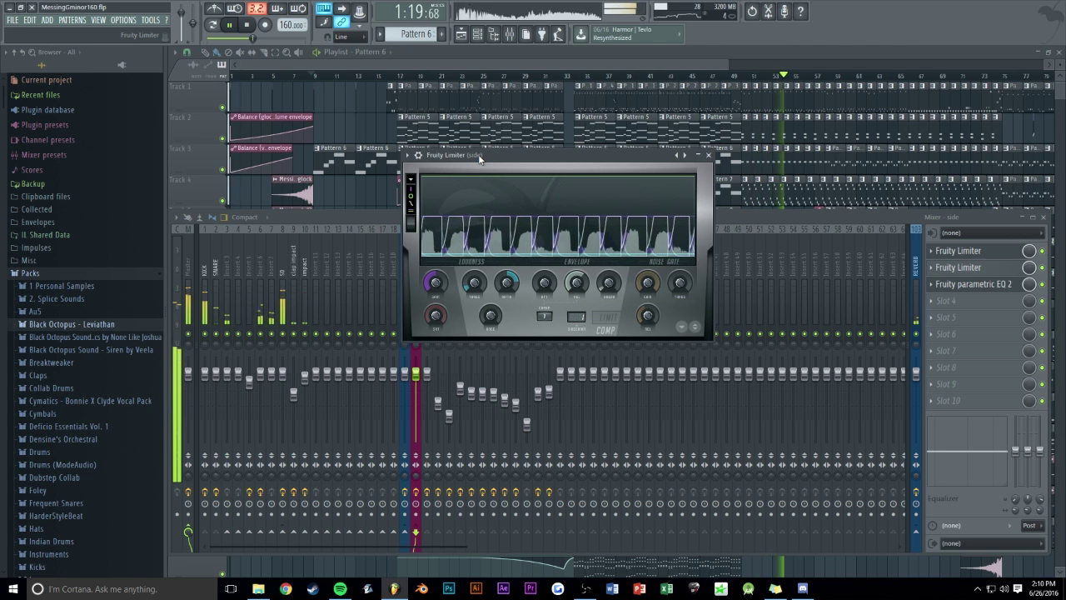
pyautogui.click(708, 157)
# - Return to the playlist and review the drop and following sections from around bar 51 onward
pyautogui.click(603, 57)
pyautogui.hscroll(5, 607, 63)
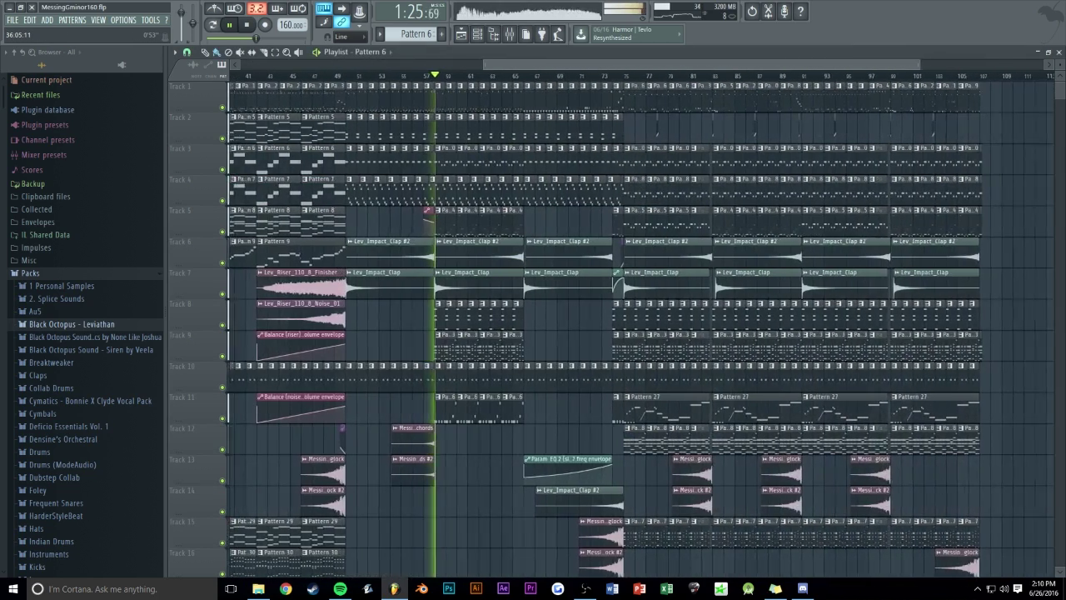
pyautogui.scroll(3, 580, 60)
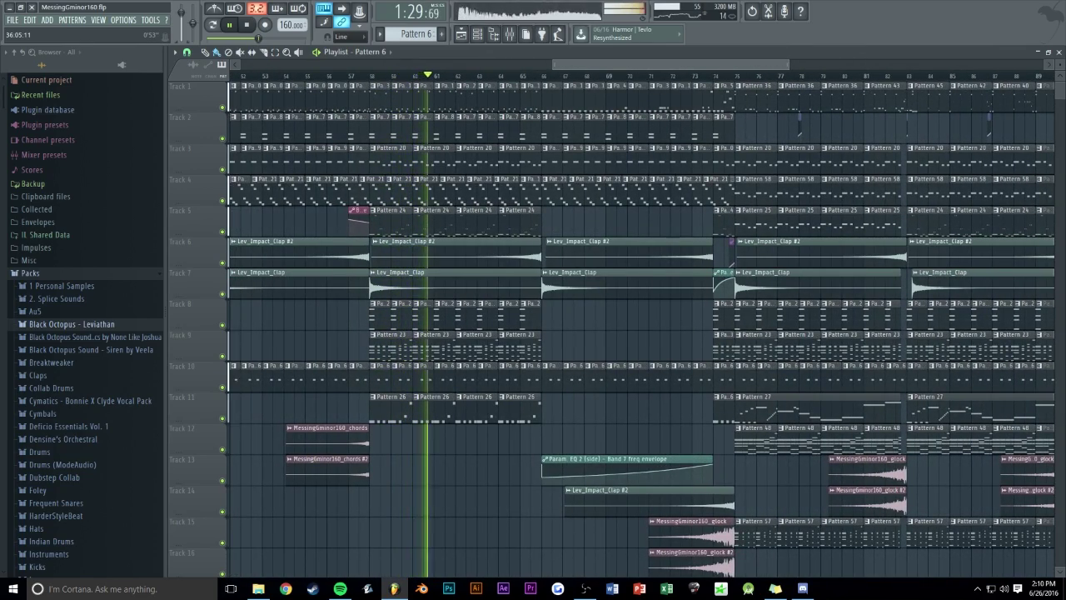
pyautogui.scroll(-1, 580, 62)
pyautogui.scroll(-3, 579, 62)
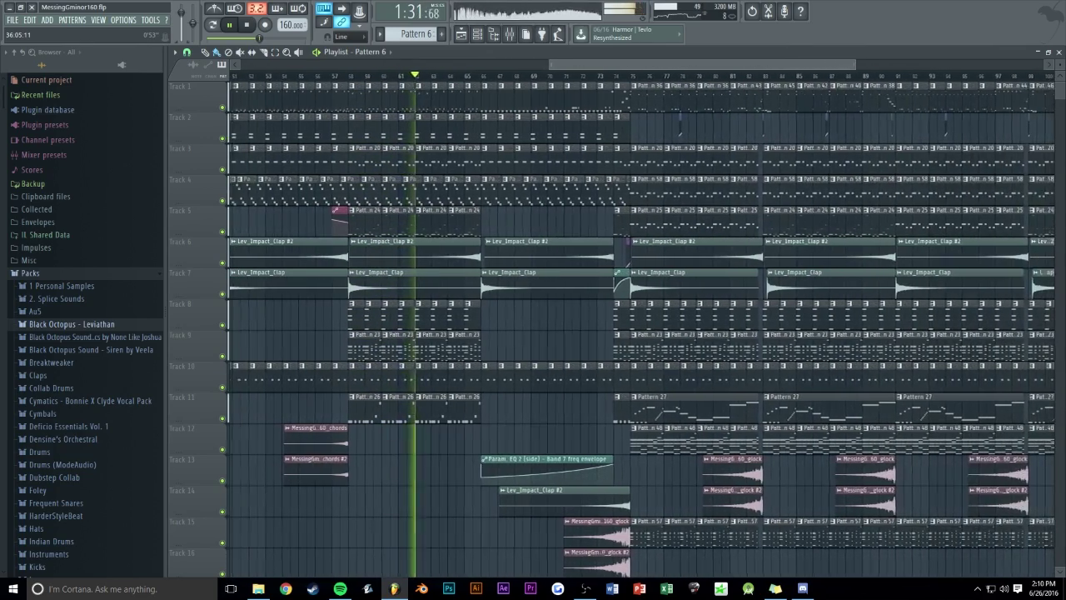
# - Make the last Pattern 27 clip on Track 11 a unique pattern and open its lead notes in the piano roll
pyautogui.scroll(-5, 580, 62)
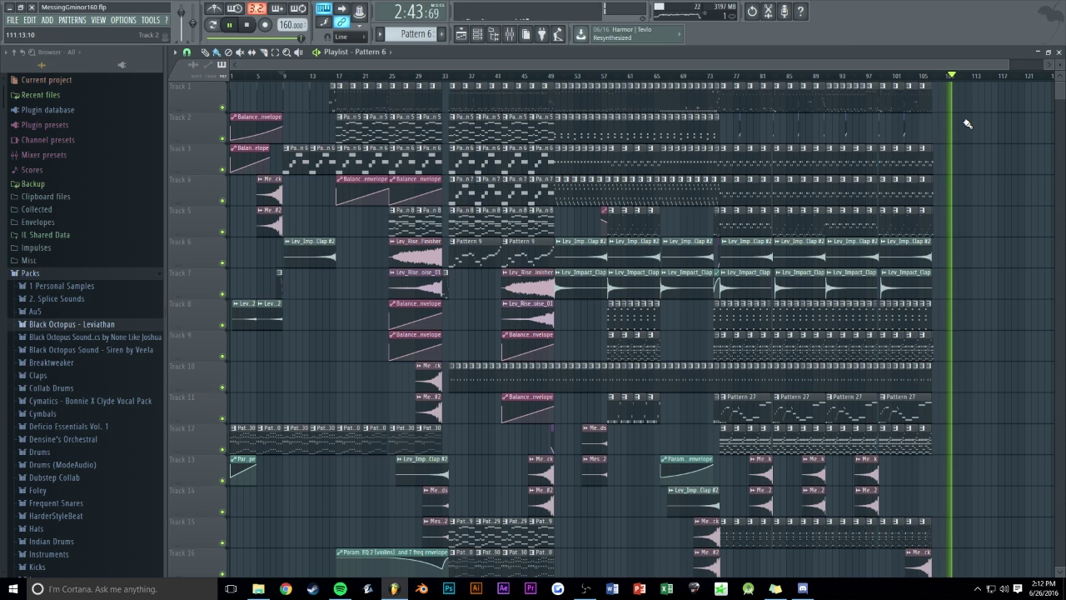
pyautogui.press('space')
pyautogui.moveTo(740, 60); pyautogui.dragTo(959, 132)
pyautogui.click(764, 400)
pyautogui.click(800, 459)
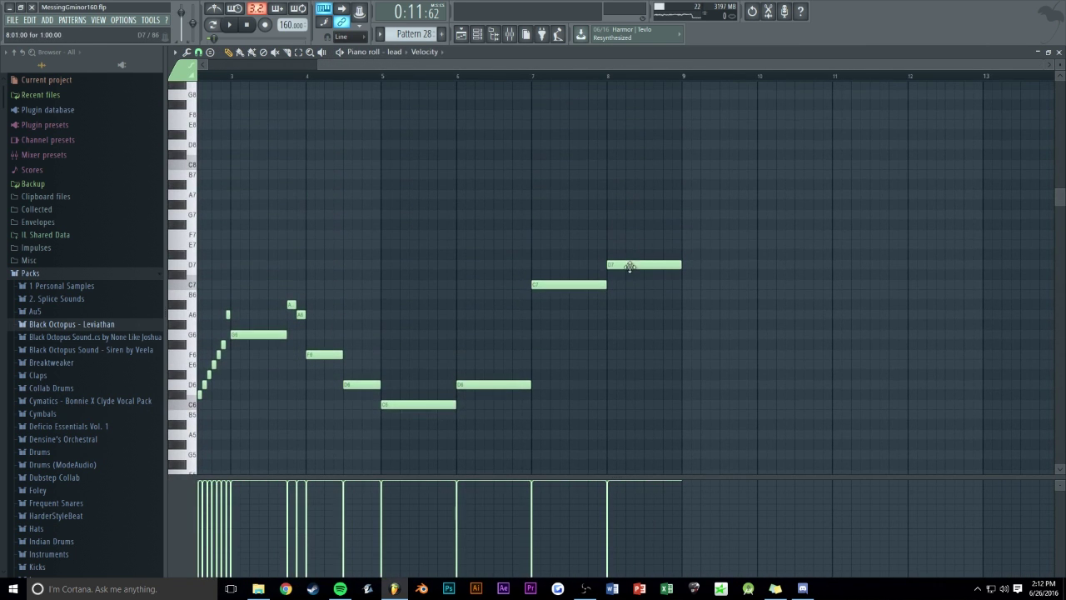
# - Raise the final D7 note of the lead melody to G7, listen to the song's ending, and return to the playlist
pyautogui.press('space')
pyautogui.moveTo(631, 262); pyautogui.dragTo(627, 206)
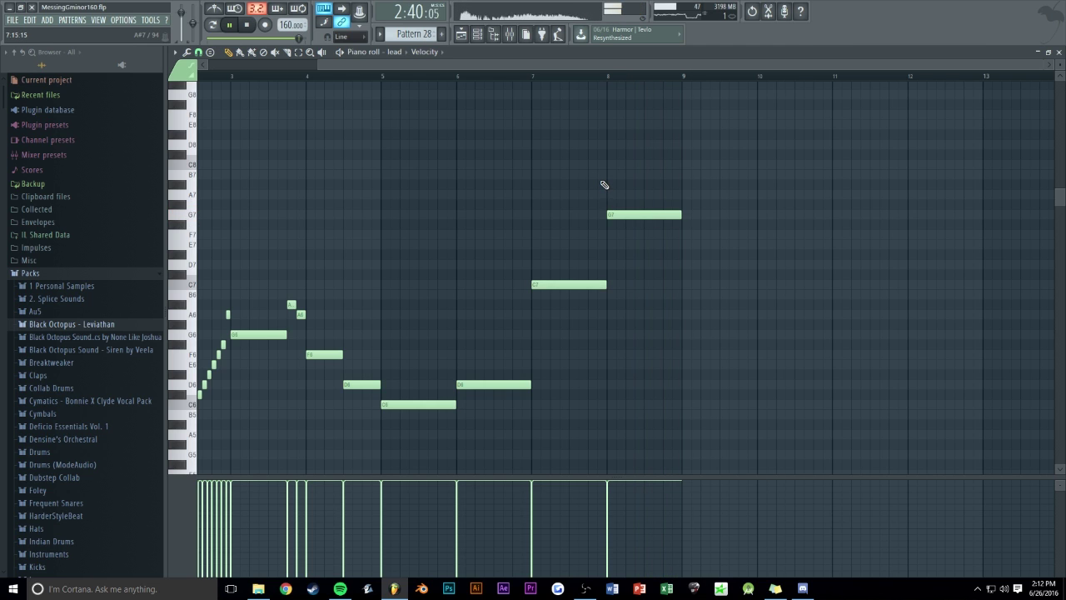
pyautogui.press('F5')
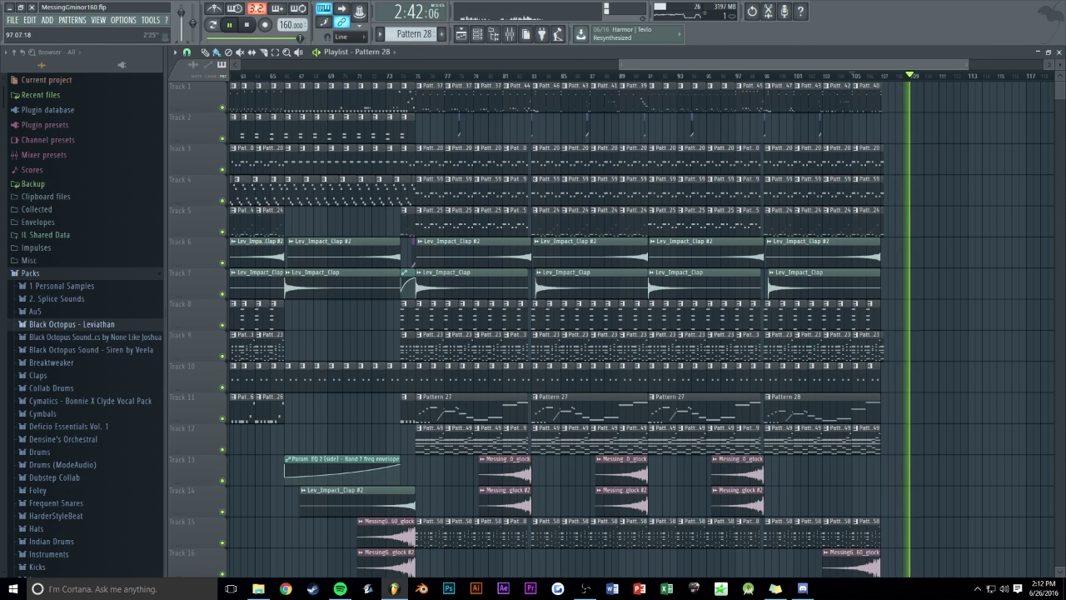
pyautogui.press('space')
# - Play the song from the start and skip through its successive sections up to about bar 72
pyautogui.scroll(-1, 985, 116)
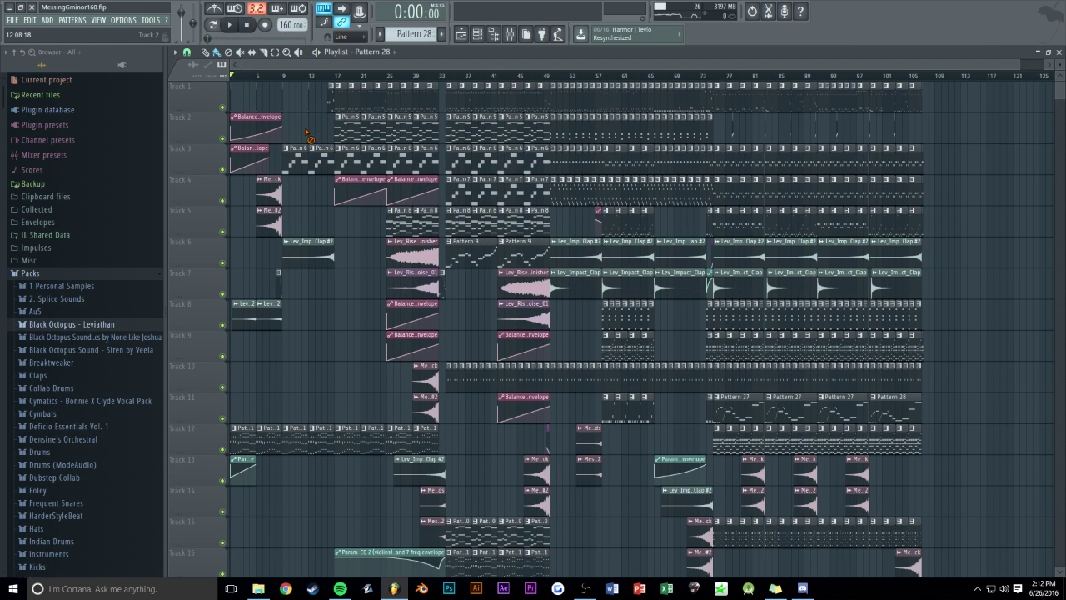
pyautogui.press('space')
pyautogui.moveTo(311, 75); pyautogui.dragTo(350, 75)
pyautogui.click(396, 77)
pyautogui.click(458, 77)
pyautogui.click(552, 76)
pyautogui.click(610, 76)
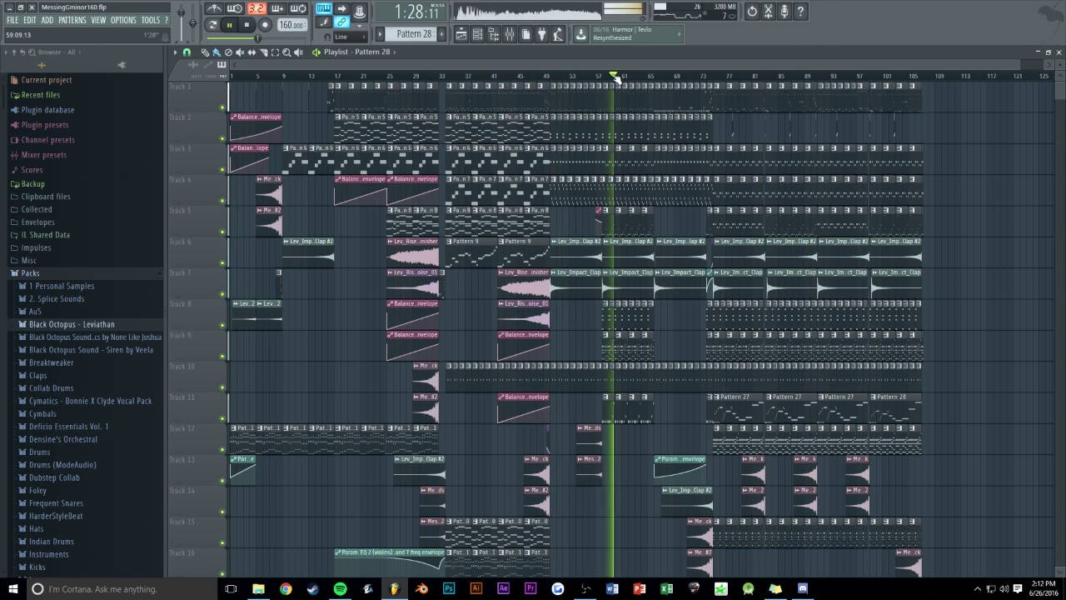
pyautogui.click(696, 76)
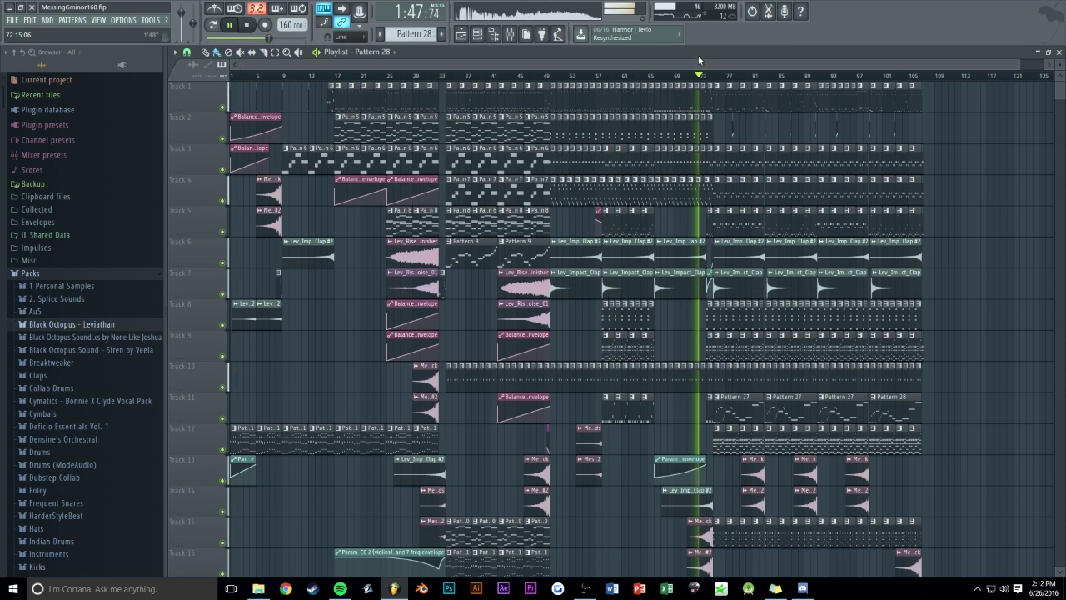
# - Examine the second drop during playback and look over the whole arrangement, including the lower tracks down to Track 29
pyautogui.scroll(3, 697, 64)
pyautogui.scroll(2, 696, 65)
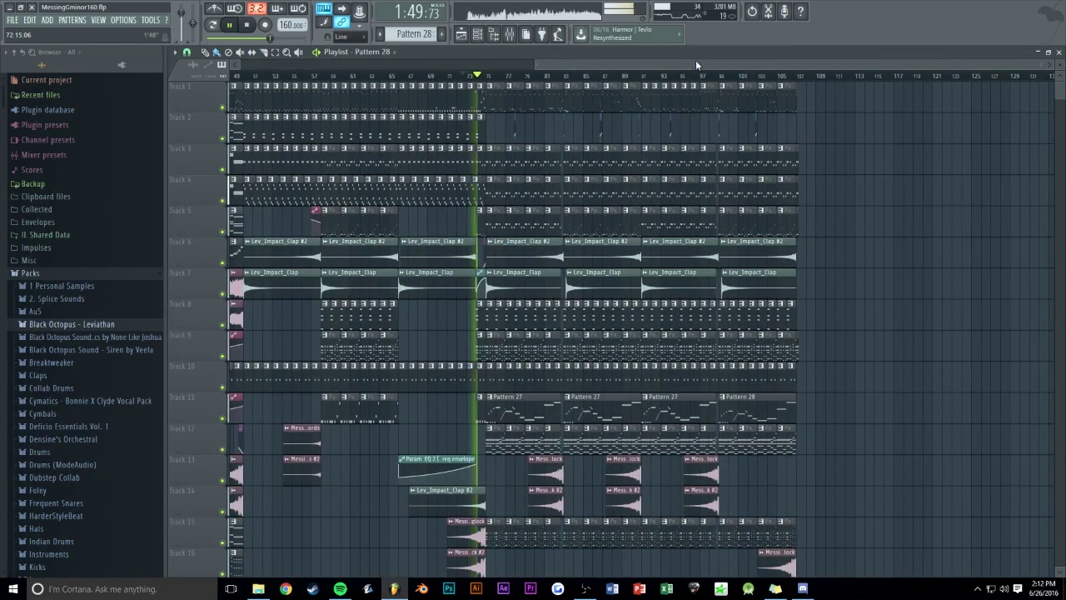
pyautogui.scroll(2, 692, 60)
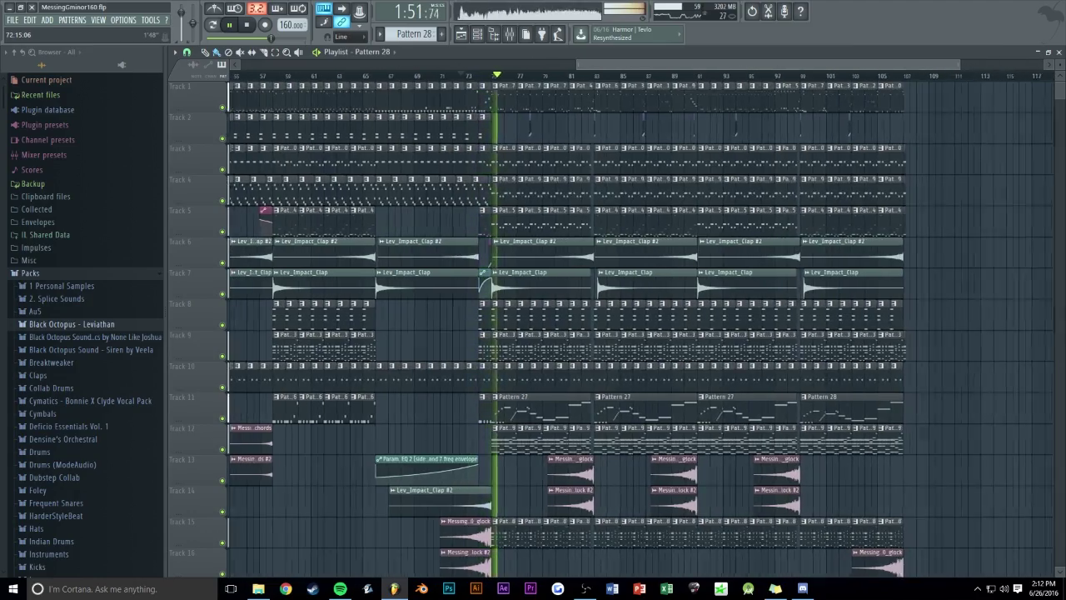
pyautogui.scroll(-4, 874, 64)
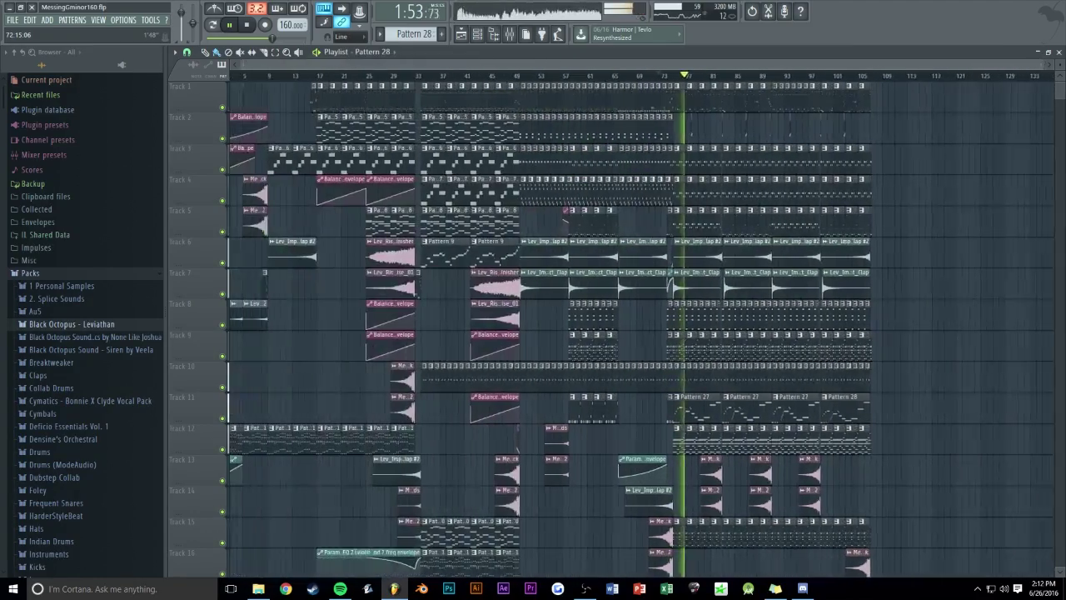
pyautogui.scroll(-3, 899, 161)
pyautogui.scroll(-4, 878, 149)
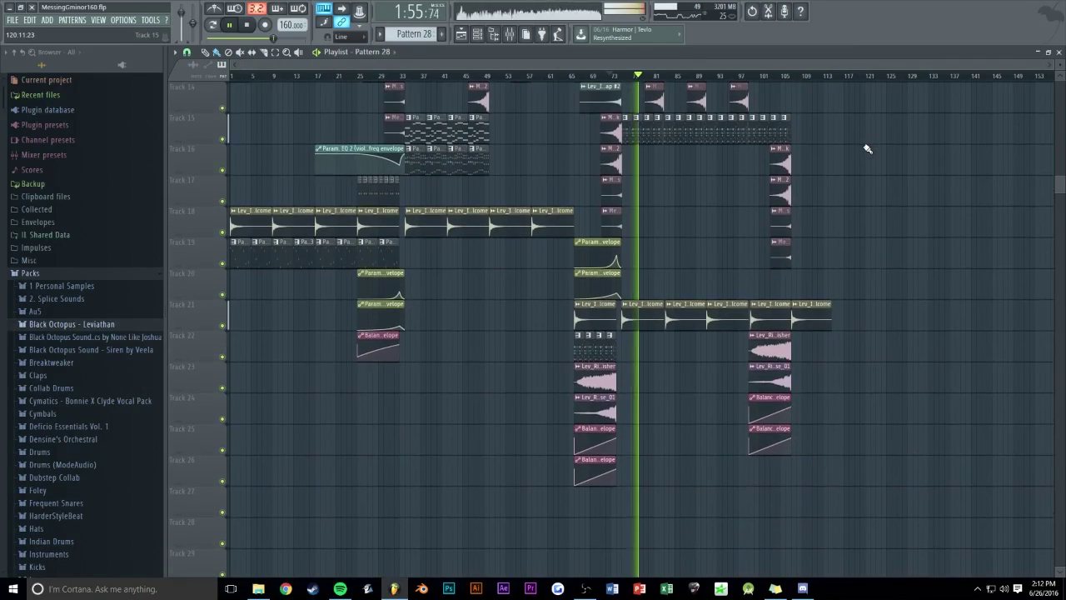
pyautogui.scroll(10, 862, 148)
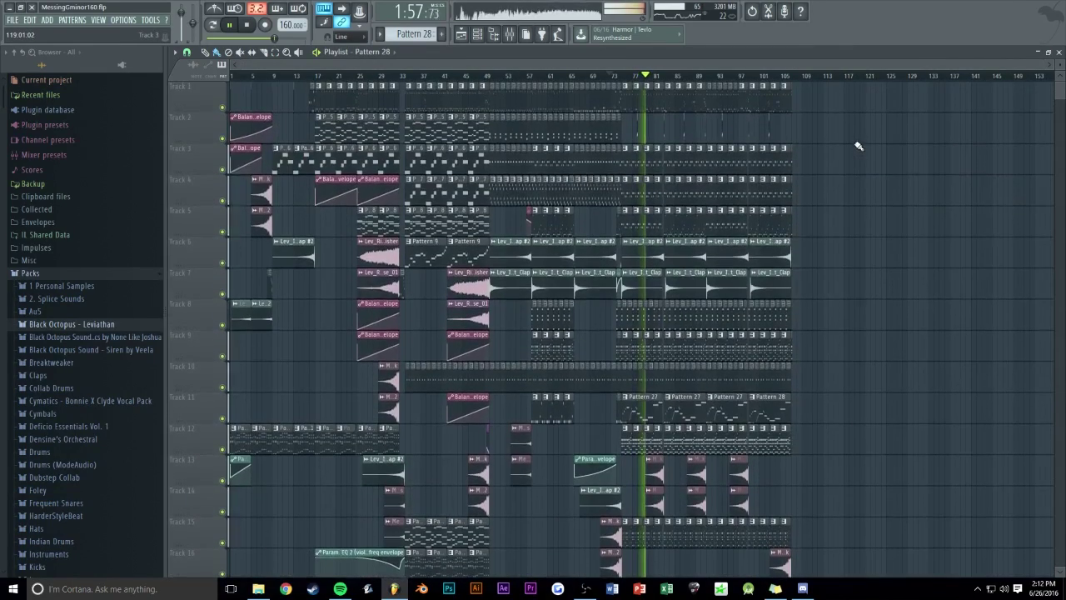
# - Listen to the second drop from about bar 89 and skip ahead to about bar 102 near the song's end
pyautogui.scroll(2, 702, 66)
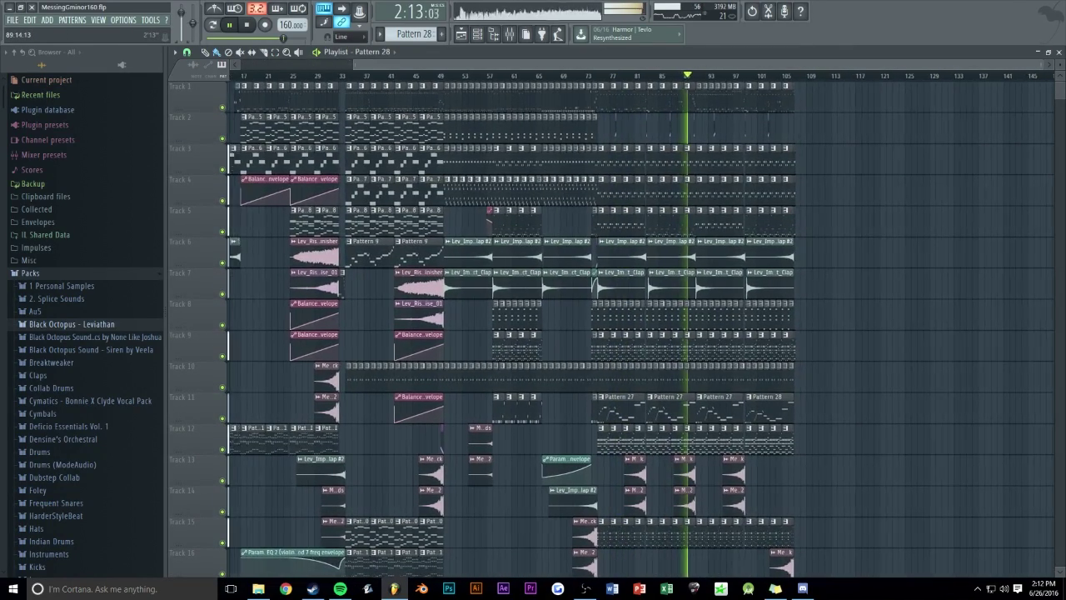
pyautogui.scroll(1, 702, 67)
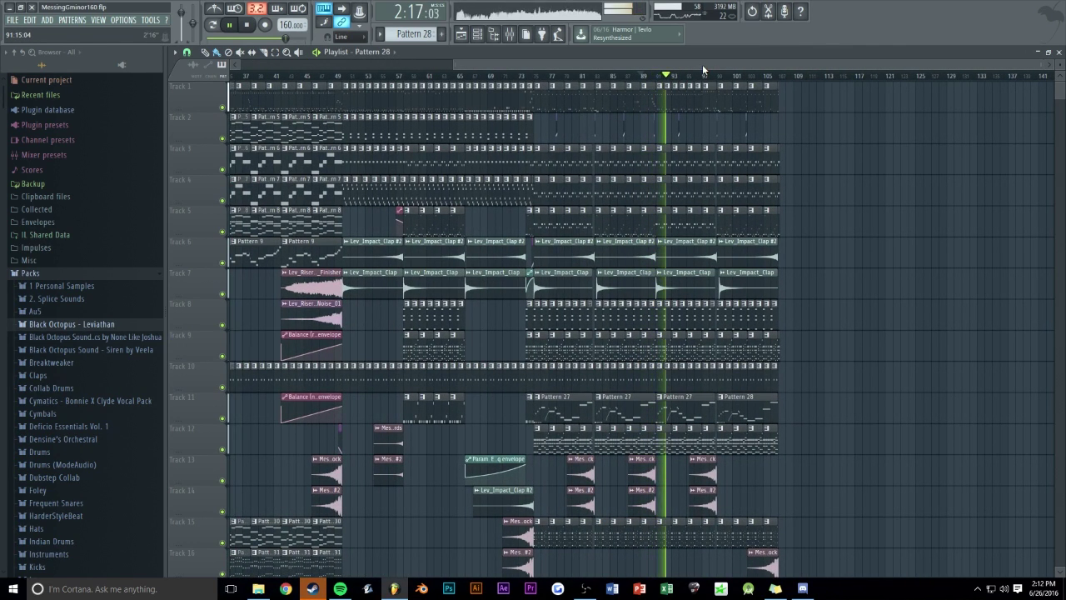
pyautogui.click(737, 75)
pyautogui.scroll(1, 753, 61)
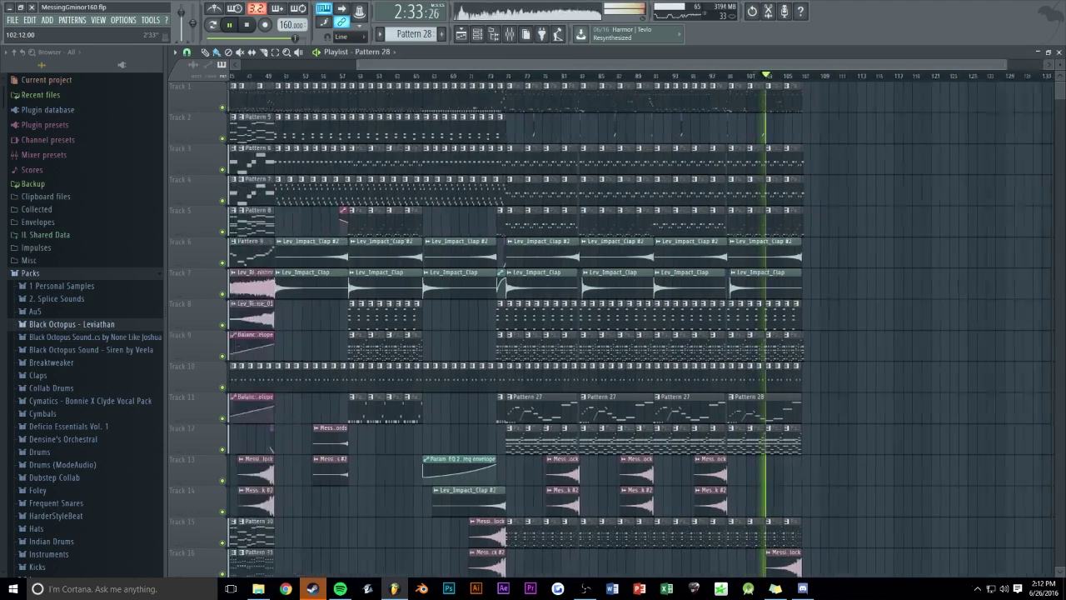